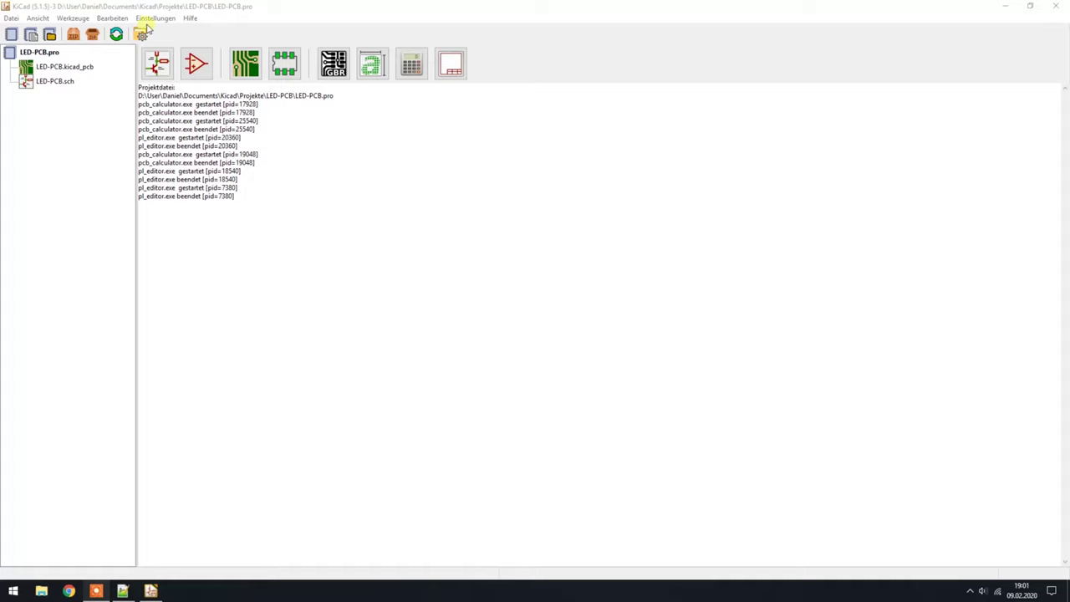
Open KiCad's general preferences from the project manager and close them with OK
{"action": "left_click", "coordinate": [155, 19]}
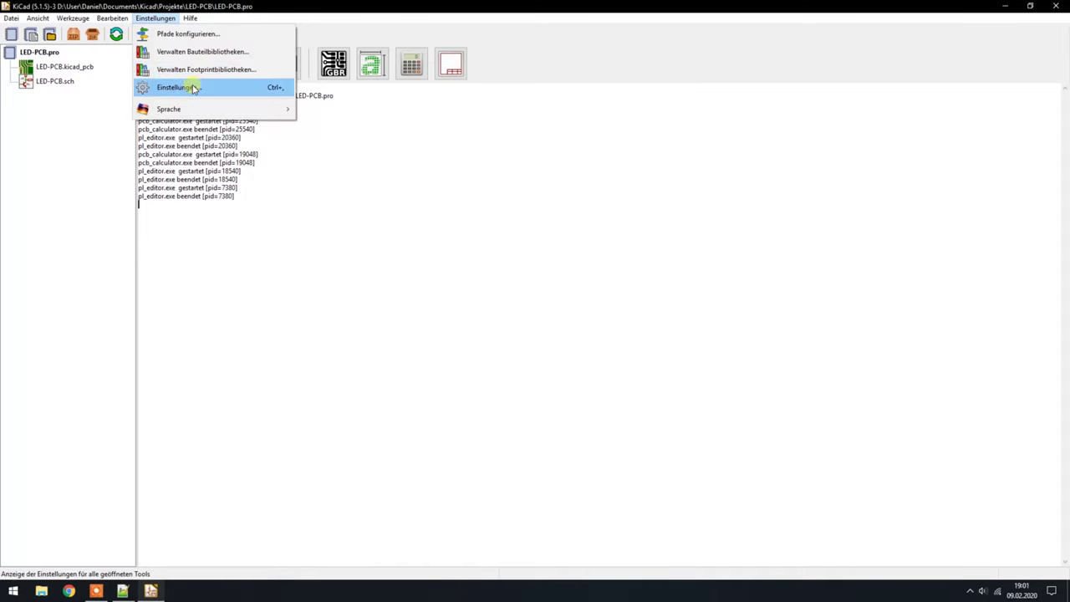
{"action": "left_click", "coordinate": [190, 86]}
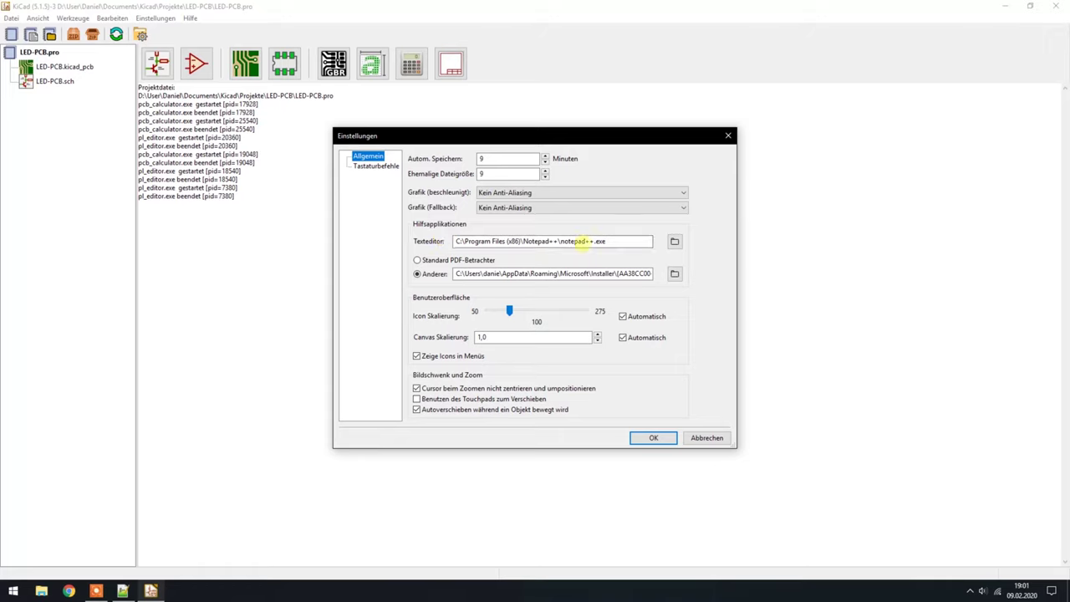
{"action": "left_click", "coordinate": [656, 437]}
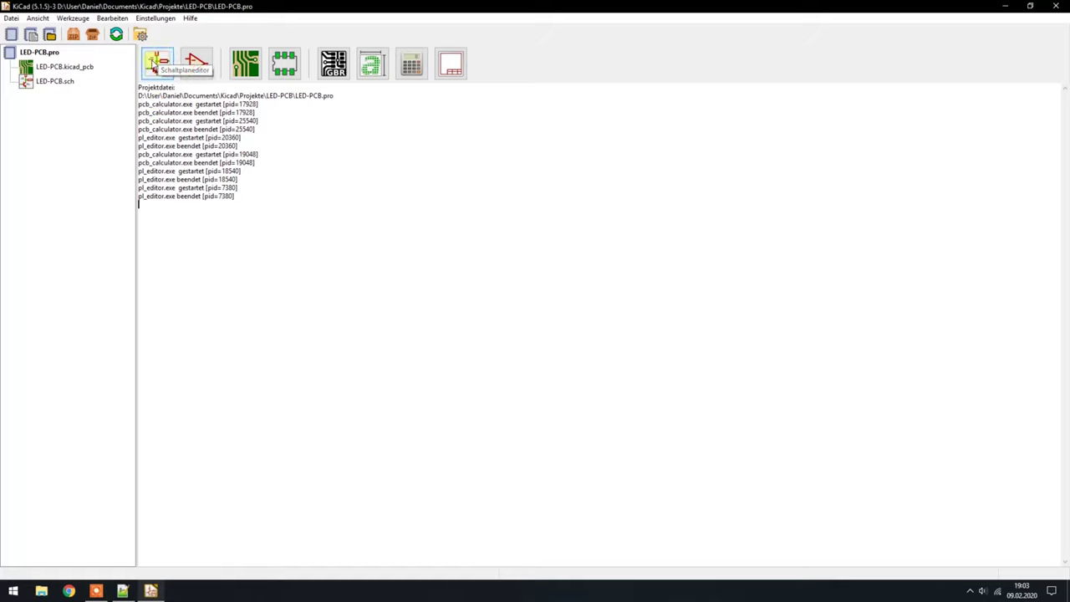
Open the LED-PCB schematic in Eeschema, zoom over its empty title block, and open the Hilfe menu
{"action": "left_click", "coordinate": [154, 67]}
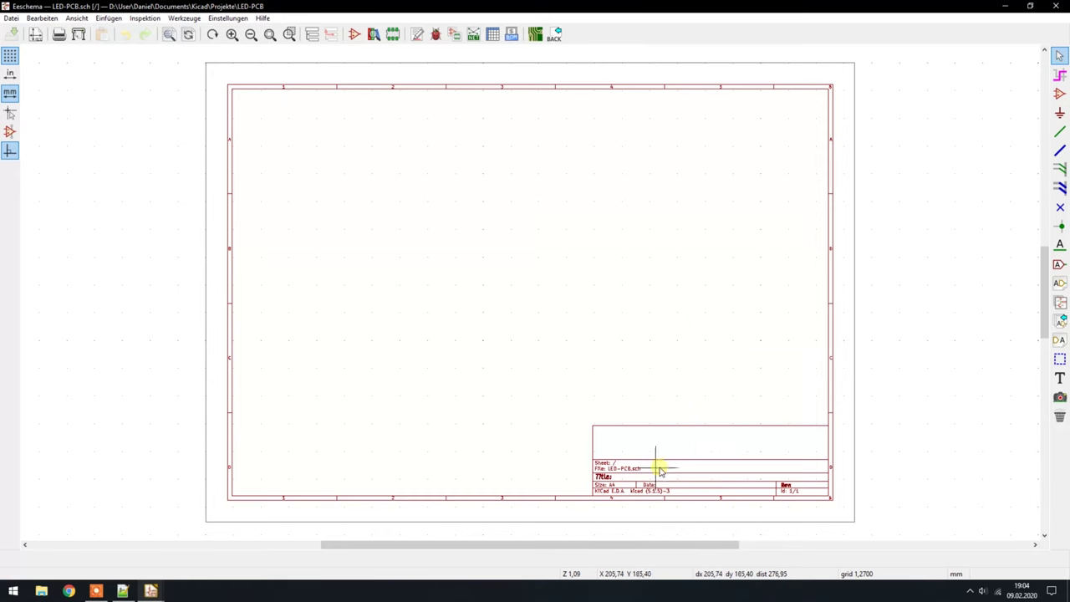
{"action": "scroll", "coordinate": [671, 483], "scroll_direction": "up", "scroll_amount": 1}
{"action": "scroll", "coordinate": [530, 292], "scroll_direction": "up", "scroll_amount": 1}
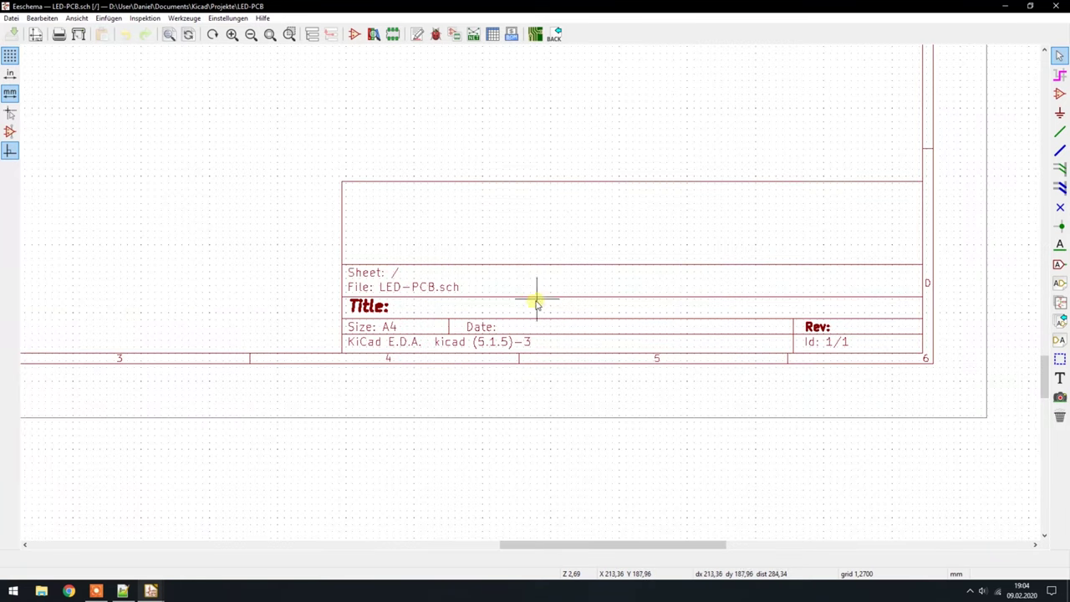
{"action": "scroll", "coordinate": [543, 295], "scroll_direction": "up", "scroll_amount": 1}
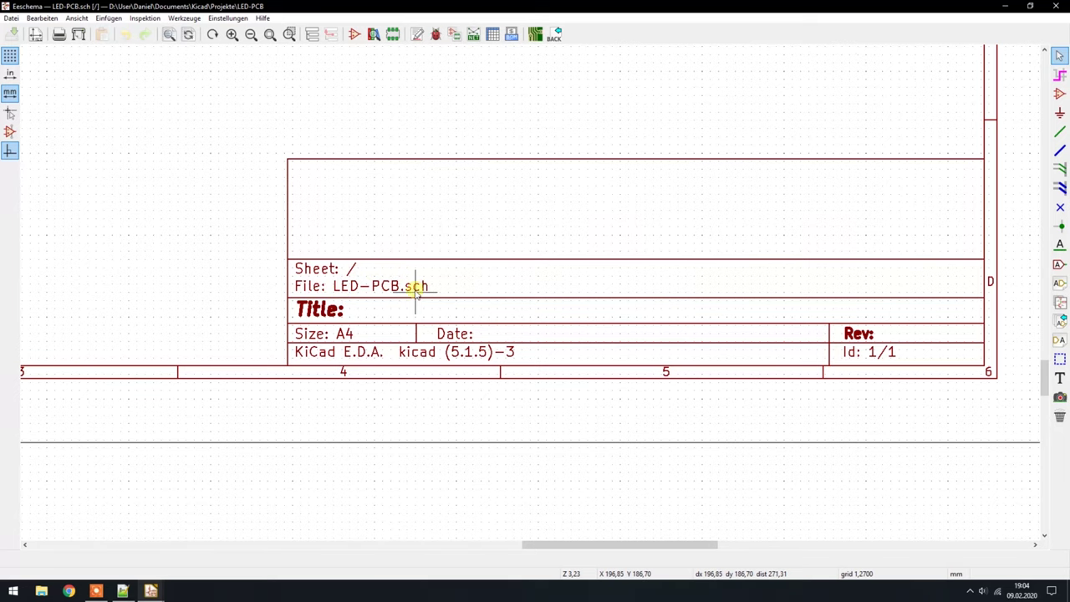
{"action": "key", "text": "F4"}
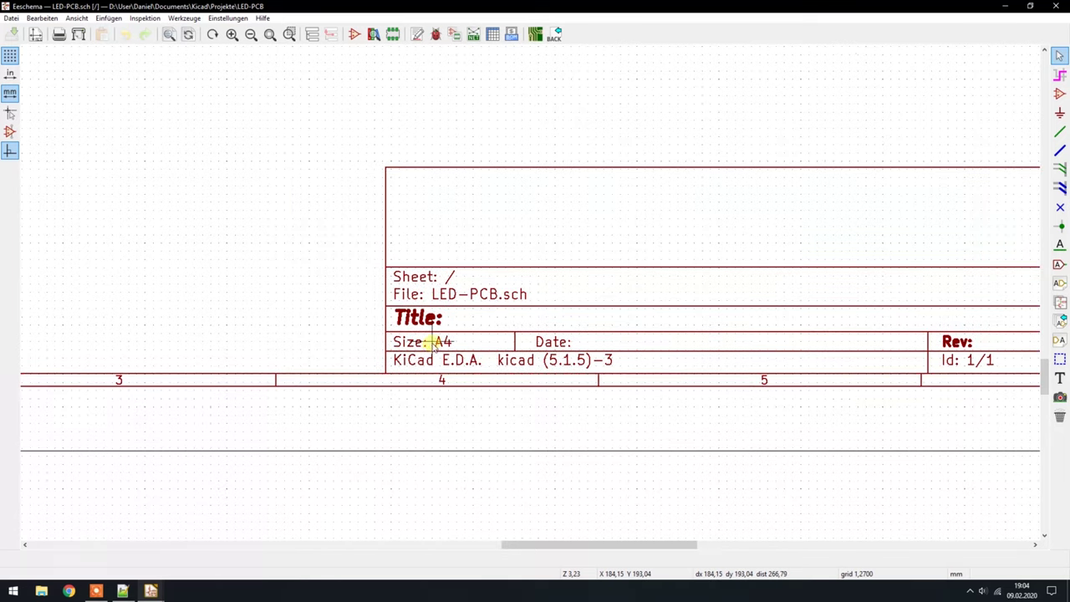
{"action": "scroll", "coordinate": [413, 306], "scroll_direction": "down", "scroll_amount": 3}
{"action": "scroll", "coordinate": [521, 191], "scroll_direction": "down", "scroll_amount": 1}
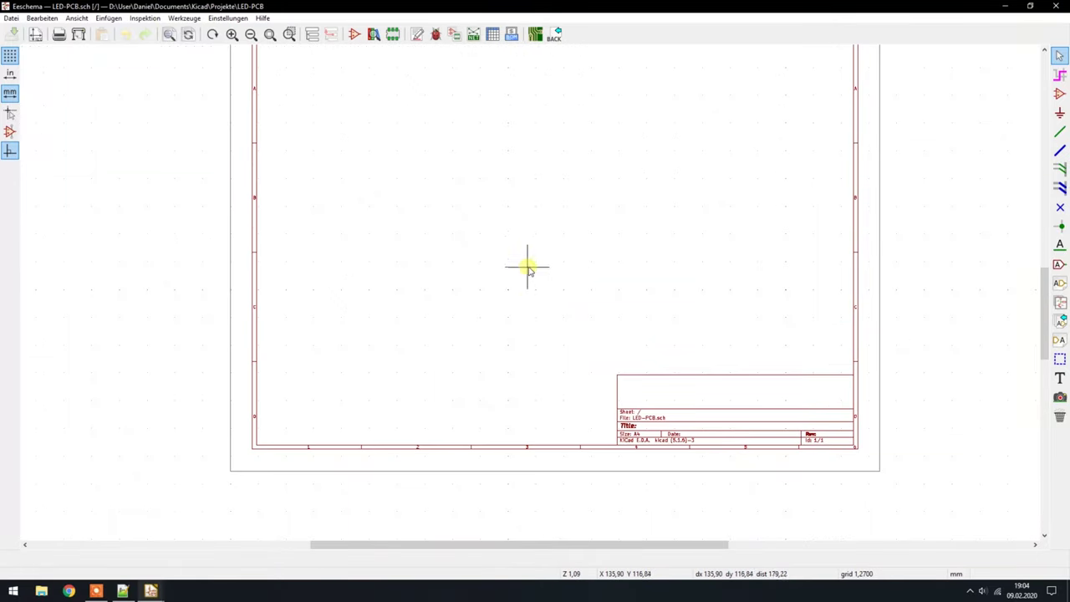
{"action": "scroll", "coordinate": [526, 279], "scroll_direction": "up", "scroll_amount": 4}
{"action": "scroll", "coordinate": [487, 293], "scroll_direction": "up", "scroll_amount": 1}
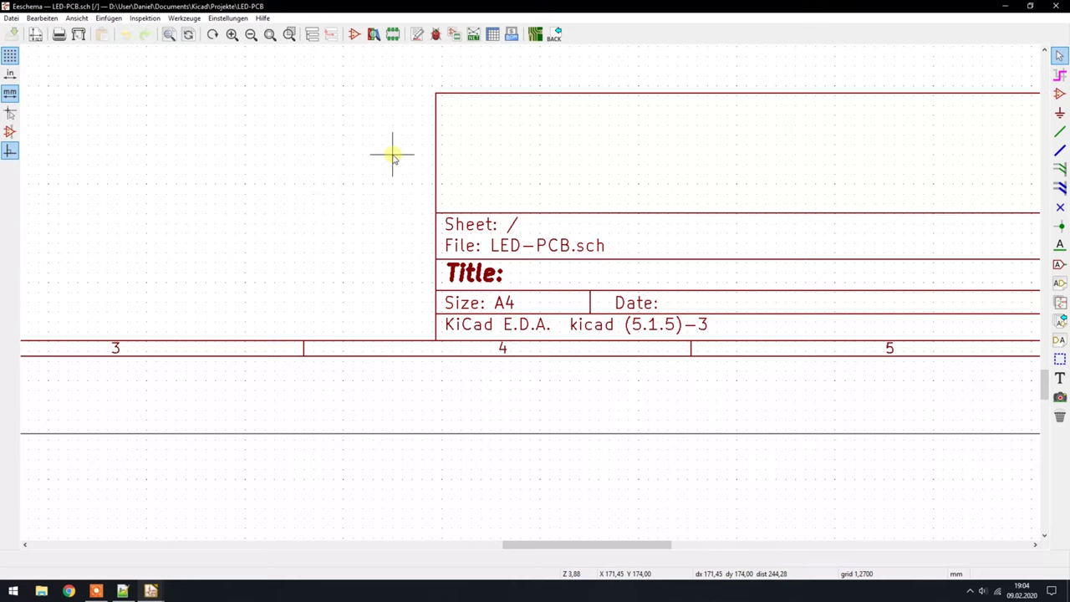
{"action": "scroll", "coordinate": [392, 156], "scroll_direction": "down", "scroll_amount": 3}
{"action": "scroll", "coordinate": [525, 291], "scroll_direction": "down", "scroll_amount": 2}
{"action": "scroll", "coordinate": [552, 334], "scroll_direction": "down", "scroll_amount": 1}
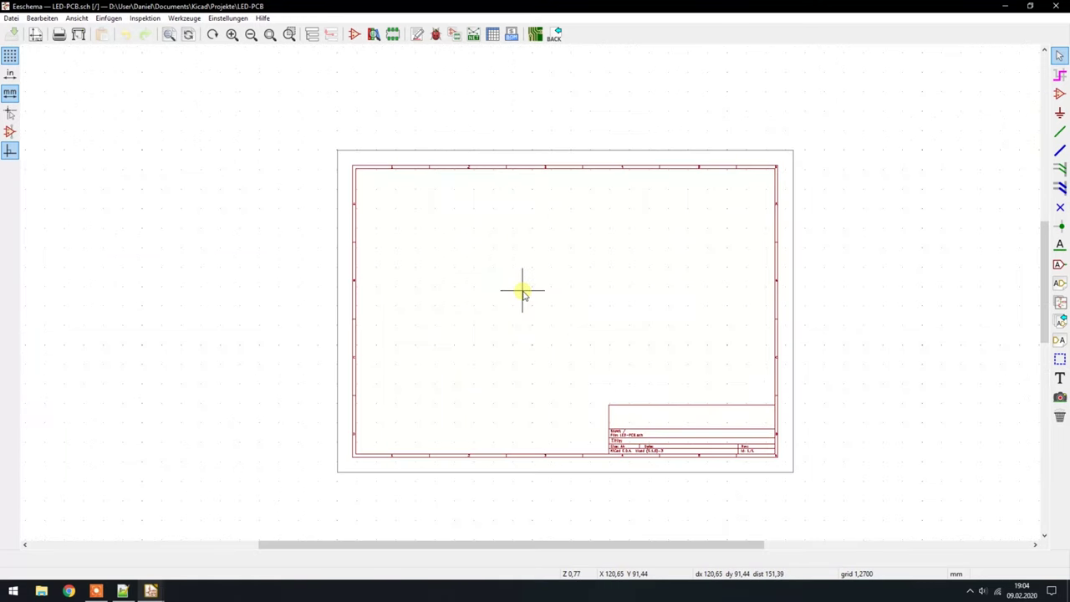
{"action": "left_click", "coordinate": [265, 18]}
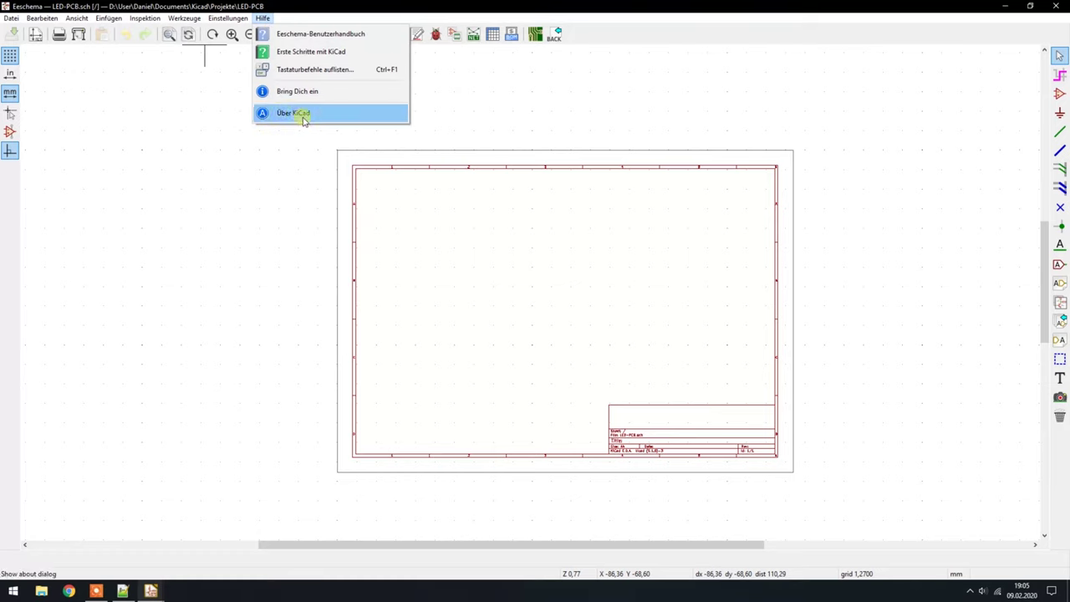
Read the Eeschema version under Über KiCad, then bring up Seite einrichten for the sheet
{"action": "left_click", "coordinate": [304, 115]}
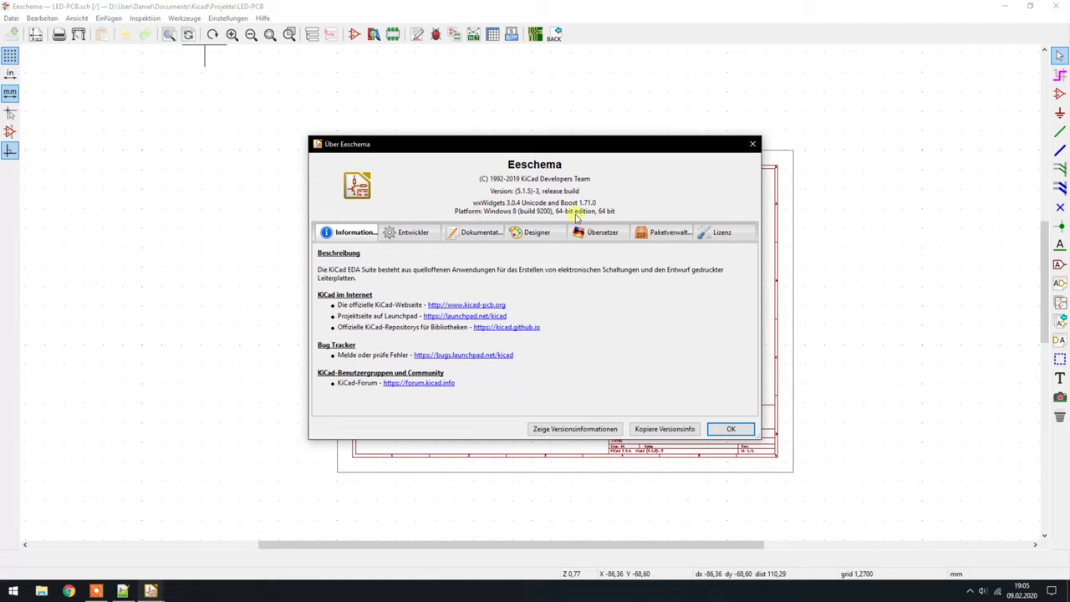
{"action": "left_click", "coordinate": [729, 429]}
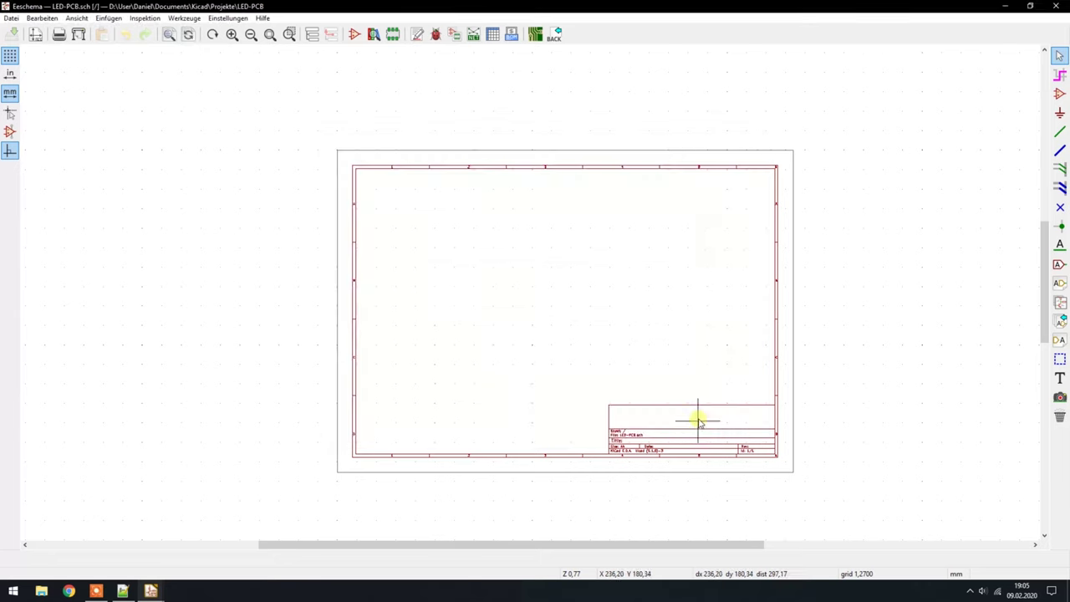
{"action": "scroll", "coordinate": [699, 410], "scroll_direction": "up", "scroll_amount": 1}
{"action": "scroll", "coordinate": [529, 292], "scroll_direction": "up", "scroll_amount": 1}
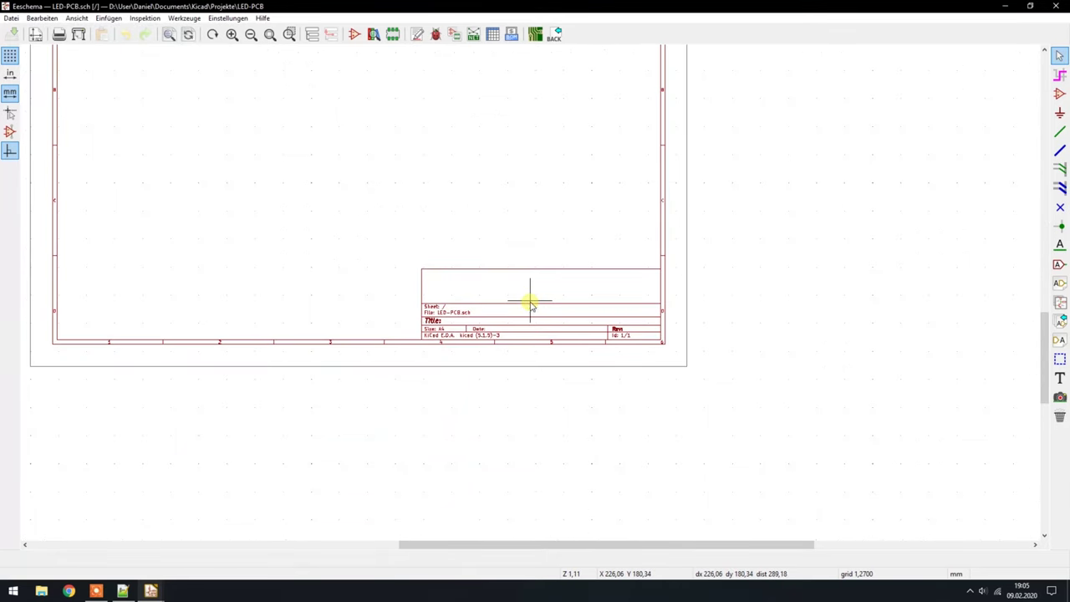
{"action": "scroll", "coordinate": [530, 301], "scroll_direction": "up", "scroll_amount": 4}
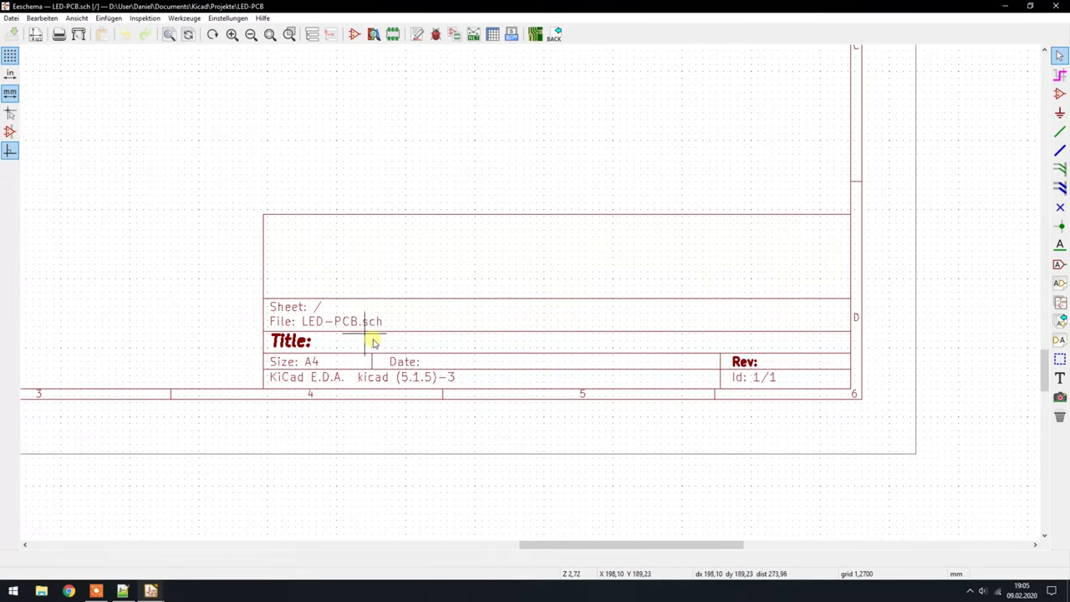
{"action": "scroll", "coordinate": [529, 293], "scroll_direction": "down", "scroll_amount": 4}
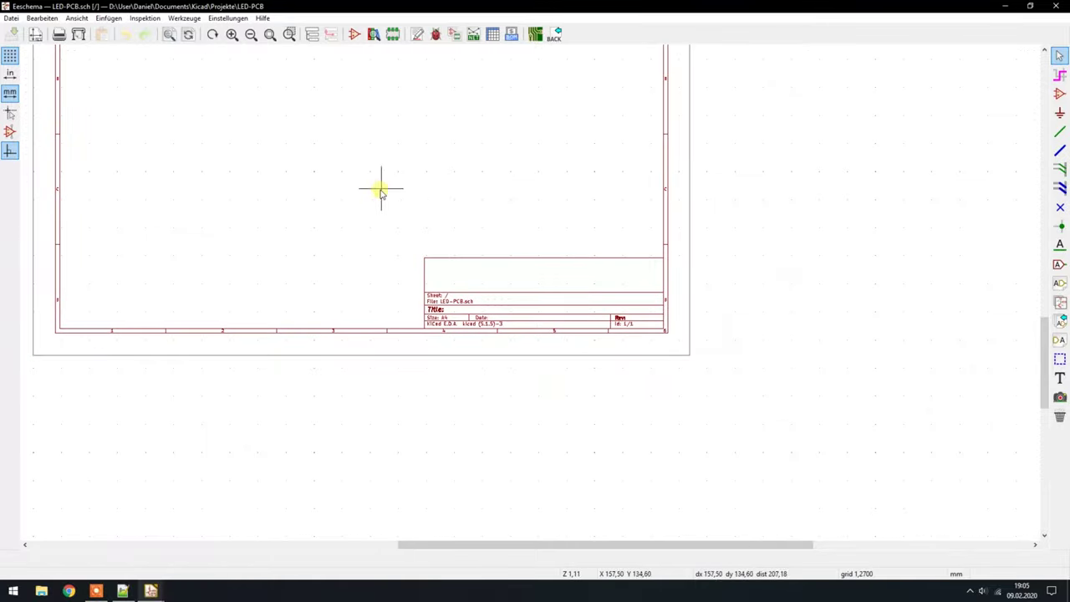
{"action": "scroll", "coordinate": [470, 275], "scroll_direction": "up", "scroll_amount": 1}
{"action": "scroll", "coordinate": [365, 168], "scroll_direction": "down", "scroll_amount": 1}
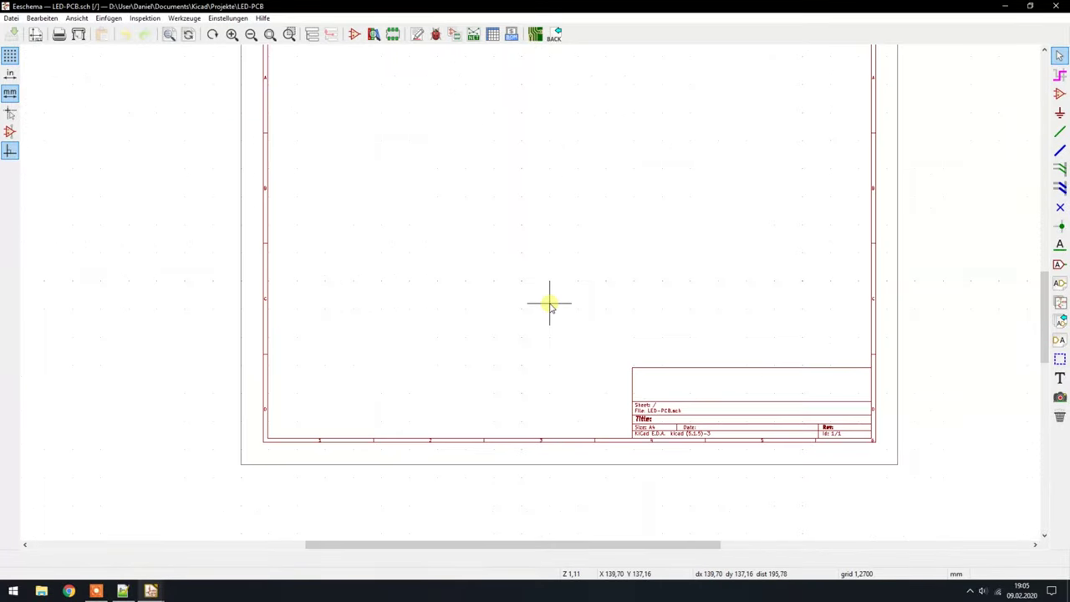
{"action": "scroll", "coordinate": [606, 211], "scroll_direction": "down", "scroll_amount": 1}
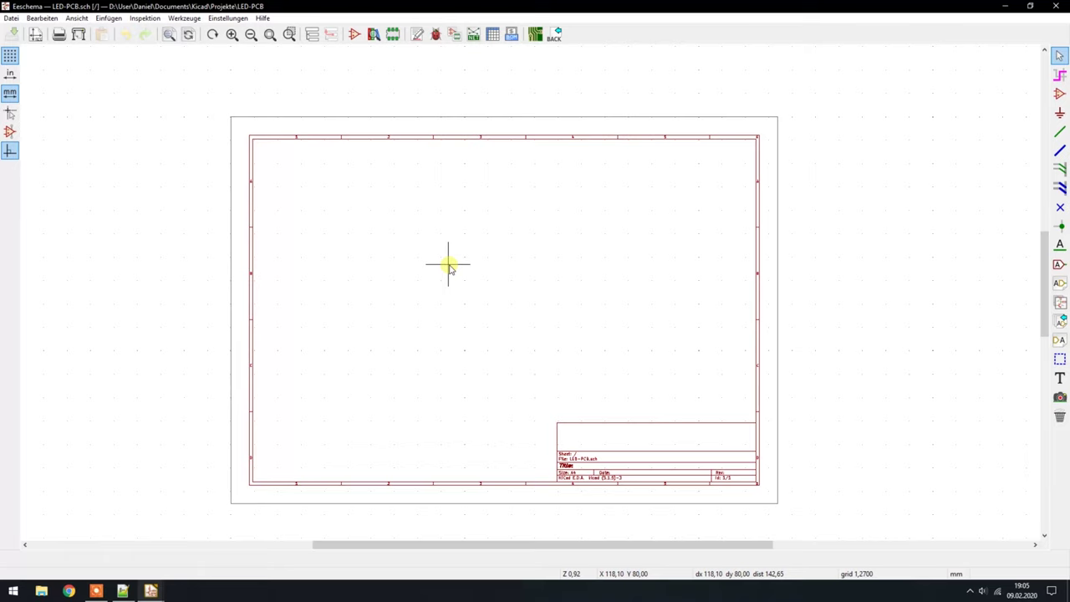
{"action": "left_click", "coordinate": [34, 35]}
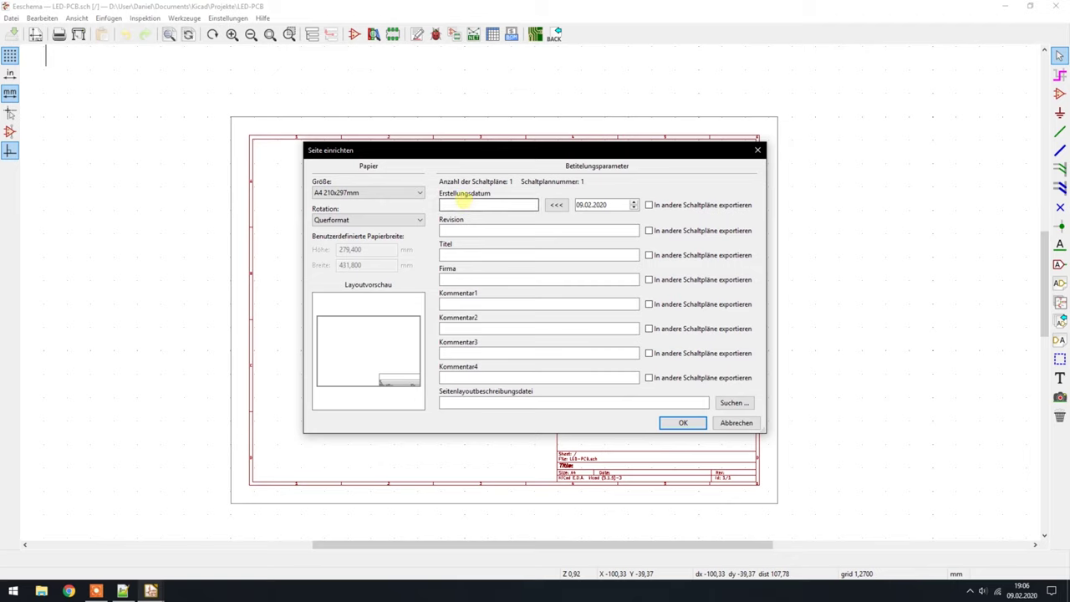
Fill the title block with date 01.01.2019, revision Vers.1.0, title LED PCB and company Do it yourself
{"action": "left_click", "coordinate": [473, 205]}
{"action": "type", "text": "0"}
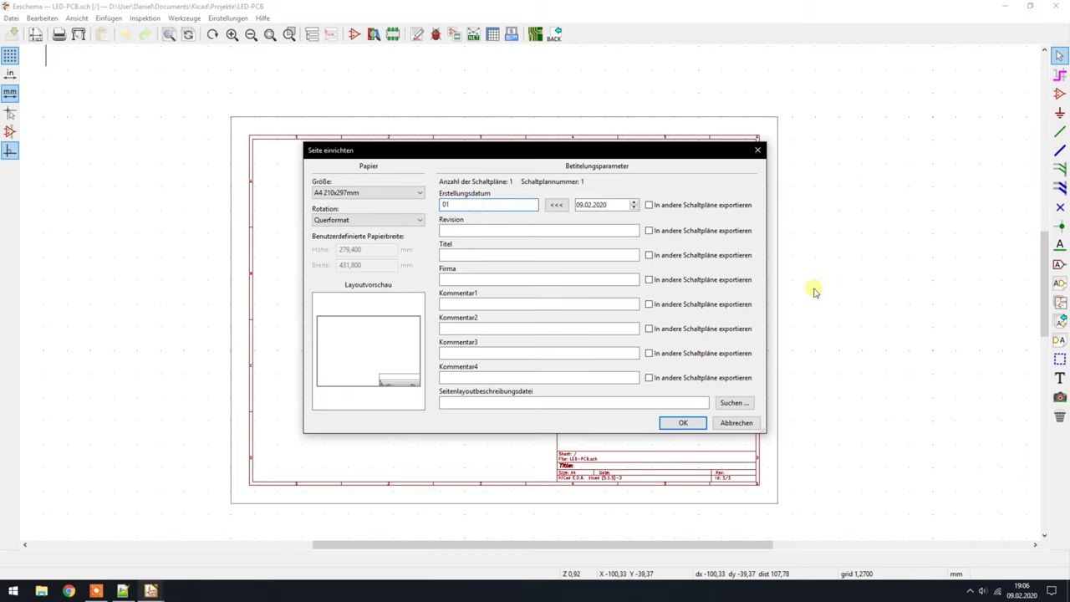
{"action": "type", "text": "1.2019"}
{"action": "left_click", "coordinate": [512, 229]}
{"action": "type", "text": "Vers.1.0"}
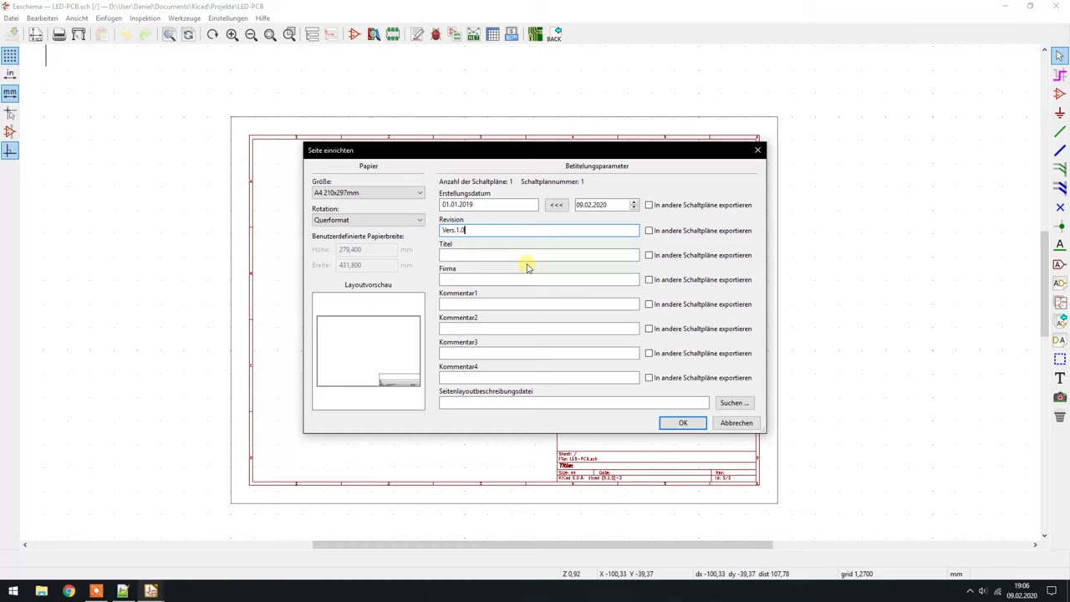
{"action": "left_click", "coordinate": [456, 253]}
{"action": "type", "text": "LED PCB"}
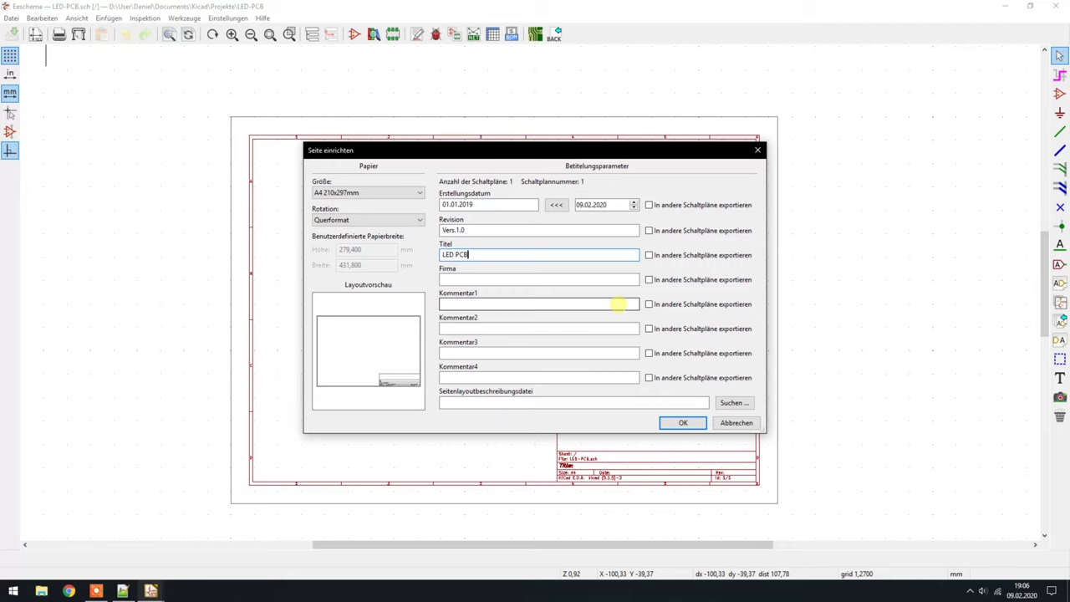
{"action": "left_click", "coordinate": [483, 278]}
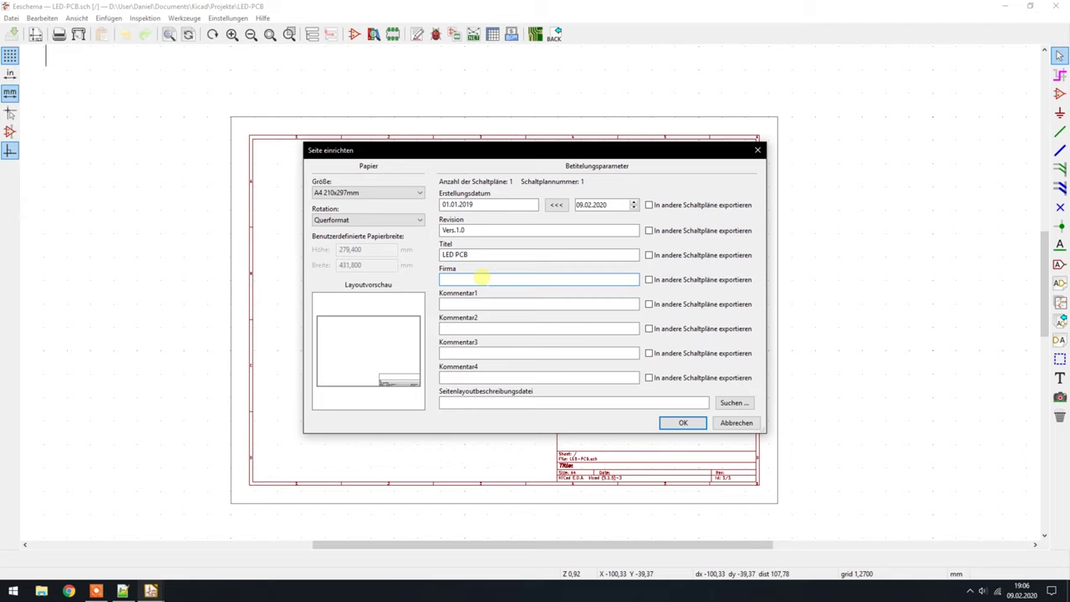
{"action": "type", "text": "it yourself"}
{"action": "left_click", "coordinate": [474, 306]}
{"action": "type", "text": "Disign by"}
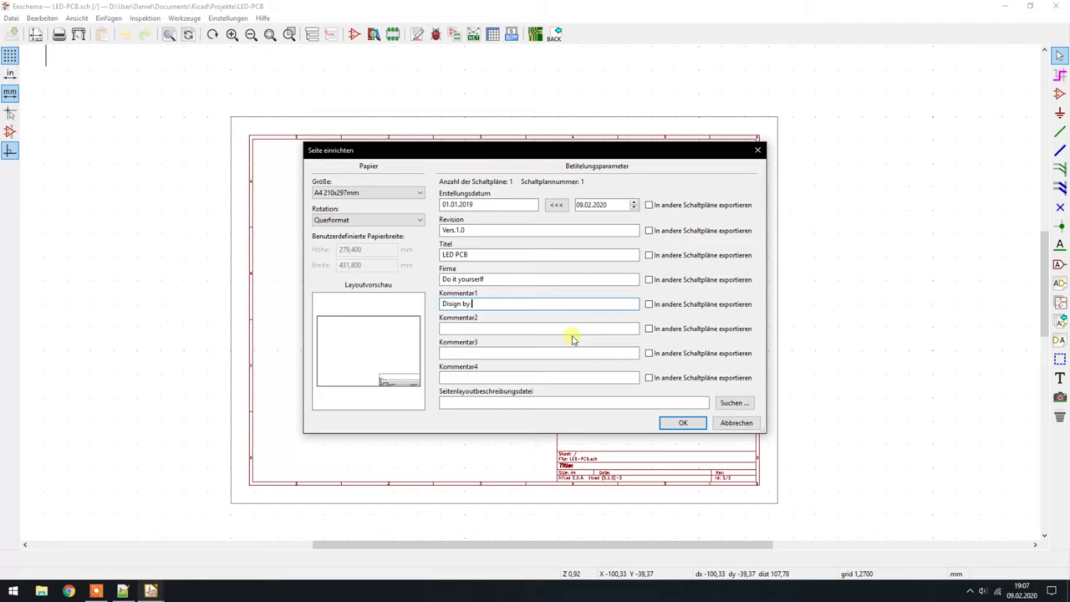
Enter the designers' names as Kommentar1, copy today's date 2020-02-09, and apply the title block
{"action": "type", "text": "juergen und D"}
{"action": "type", "text": "ani"}
{"action": "key", "text": "BackSpace"}
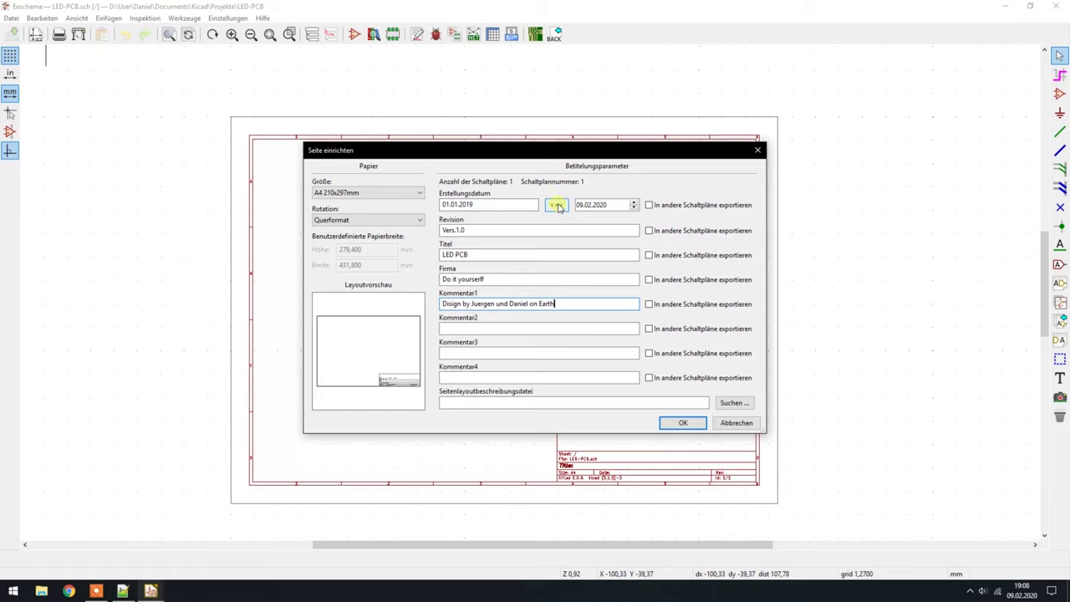
{"action": "left_click", "coordinate": [556, 207]}
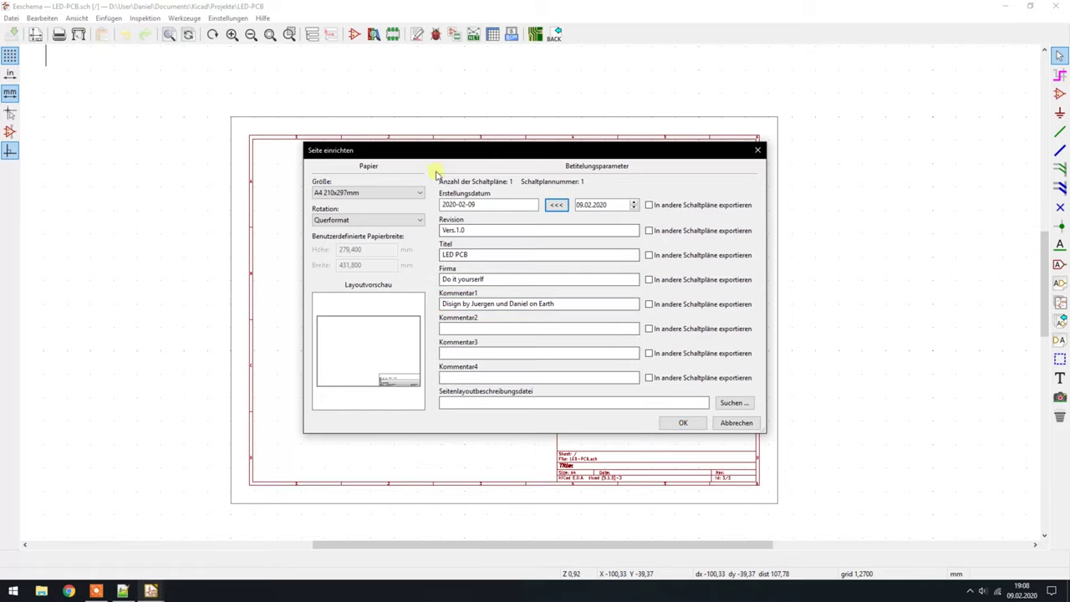
{"action": "left_click", "coordinate": [679, 424]}
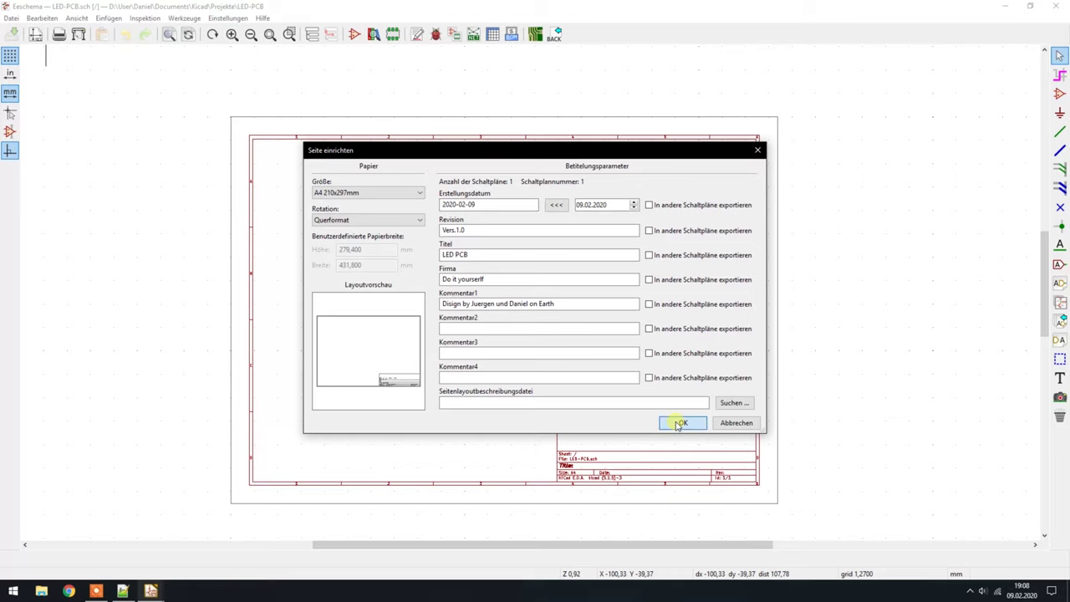
{"action": "left_click", "coordinate": [679, 424]}
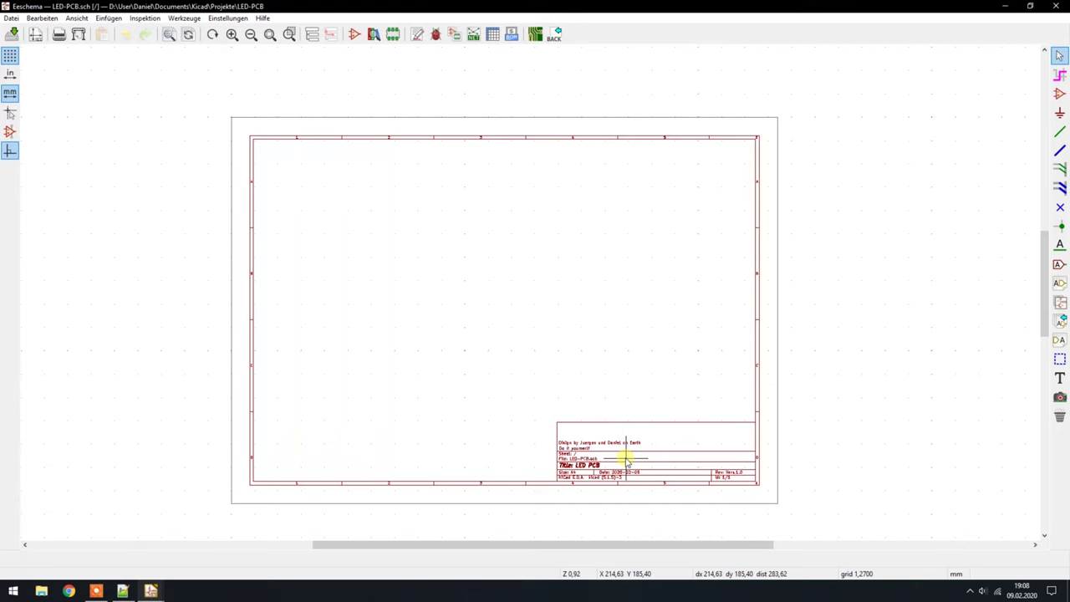
Zoom out from the filled title block until the entire A4 sheet is visible
{"action": "scroll", "coordinate": [627, 459], "scroll_direction": "up", "scroll_amount": 1}
{"action": "scroll", "coordinate": [531, 294], "scroll_direction": "up", "scroll_amount": 5}
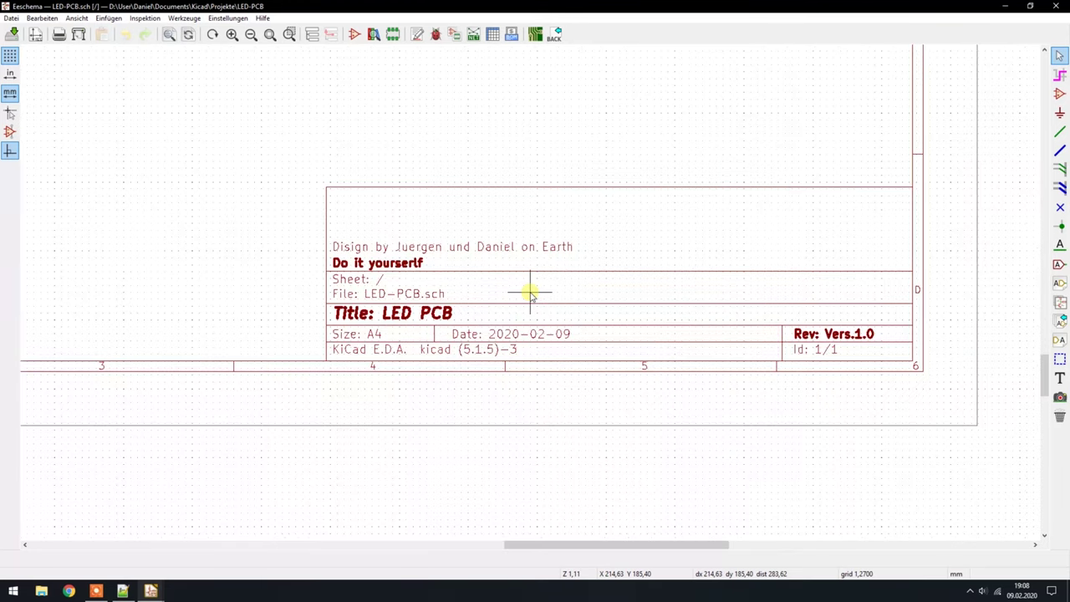
{"action": "scroll", "coordinate": [530, 293], "scroll_direction": "up", "scroll_amount": 1}
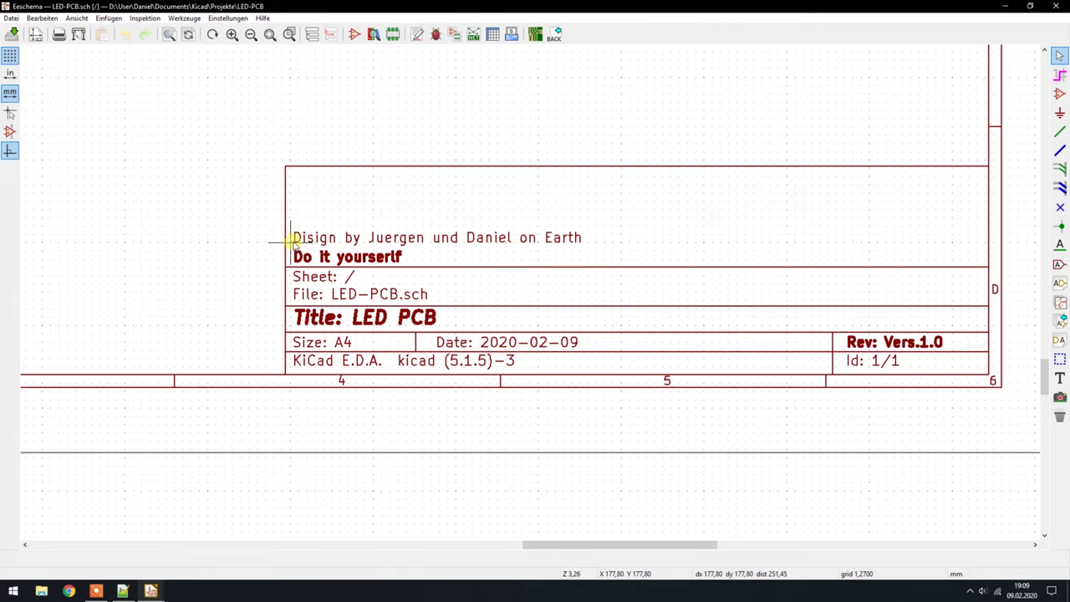
{"action": "scroll", "coordinate": [419, 337], "scroll_direction": "down", "scroll_amount": 1}
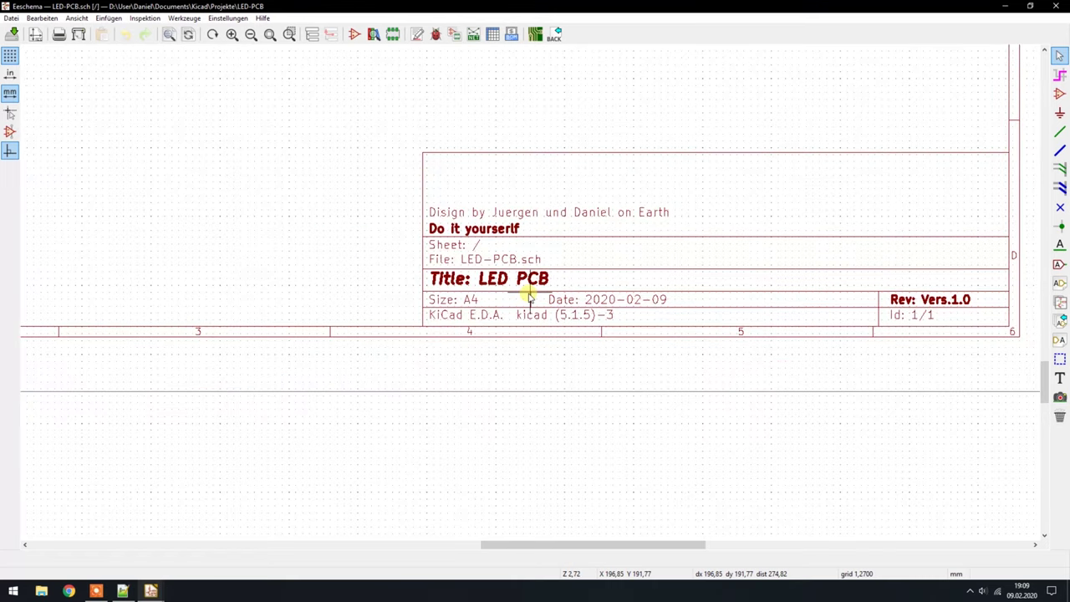
{"action": "scroll", "coordinate": [530, 301], "scroll_direction": "down", "scroll_amount": 1}
{"action": "scroll", "coordinate": [549, 288], "scroll_direction": "down", "scroll_amount": 1}
{"action": "scroll", "coordinate": [535, 218], "scroll_direction": "down", "scroll_amount": 1}
{"action": "scroll", "coordinate": [509, 251], "scroll_direction": "down", "scroll_amount": 1}
{"action": "scroll", "coordinate": [517, 266], "scroll_direction": "down", "scroll_amount": 1}
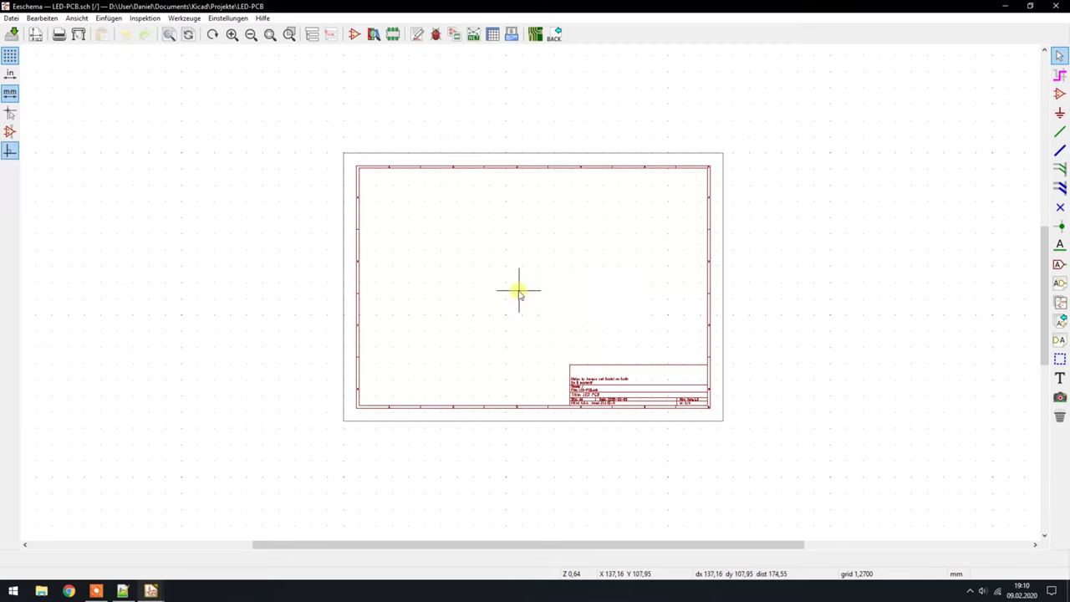
Open Eeschema's preferences at the Tastaturbefehle hotkey list
{"action": "left_click", "coordinate": [237, 19]}
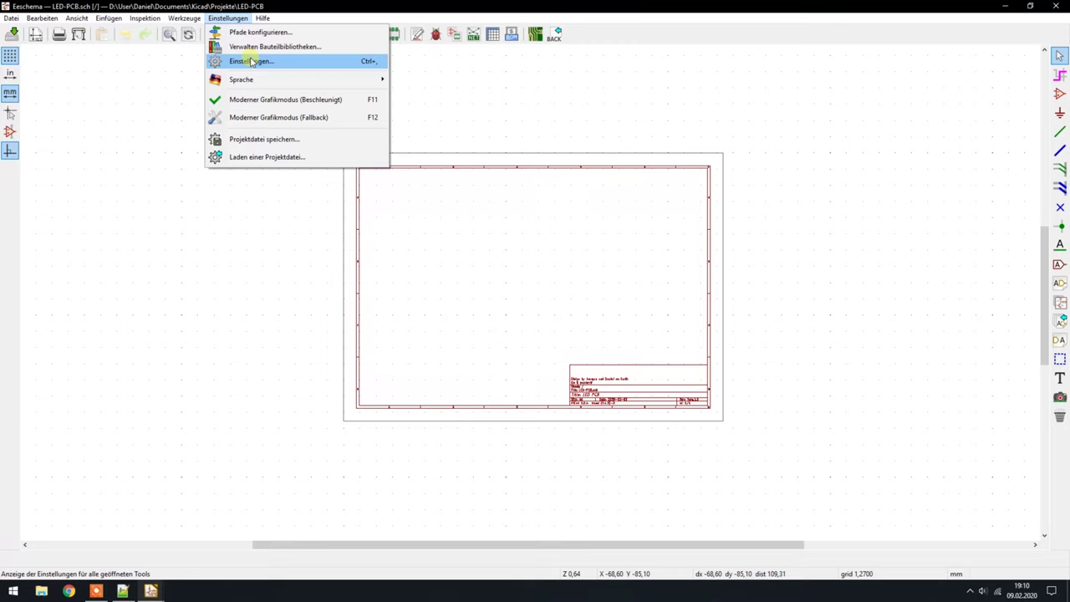
{"action": "left_click", "coordinate": [250, 63]}
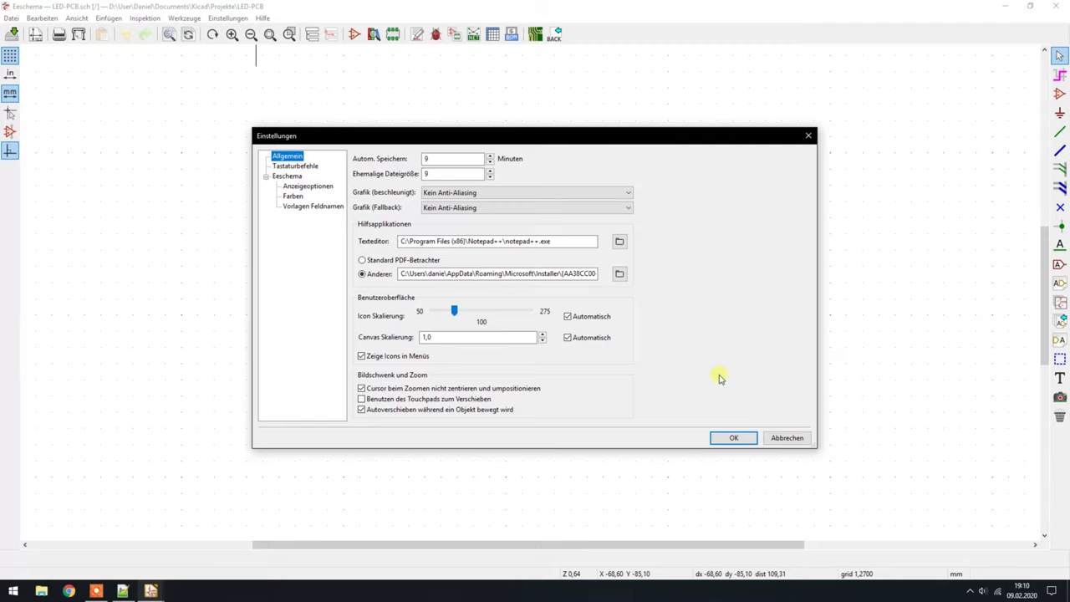
{"action": "left_click", "coordinate": [786, 439]}
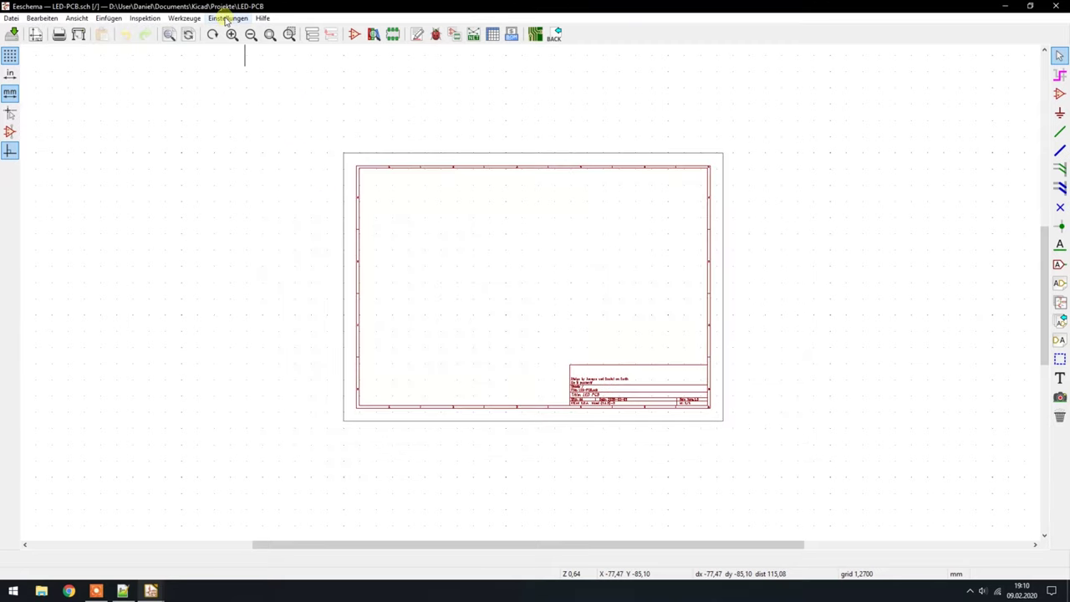
{"action": "left_click", "coordinate": [225, 19]}
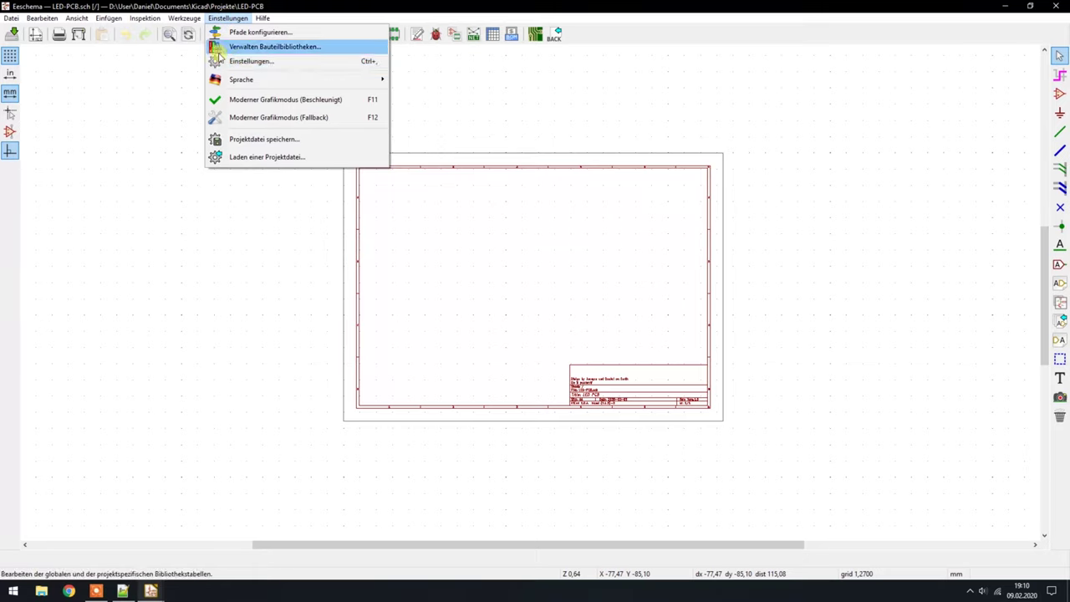
{"action": "left_click", "coordinate": [249, 62]}
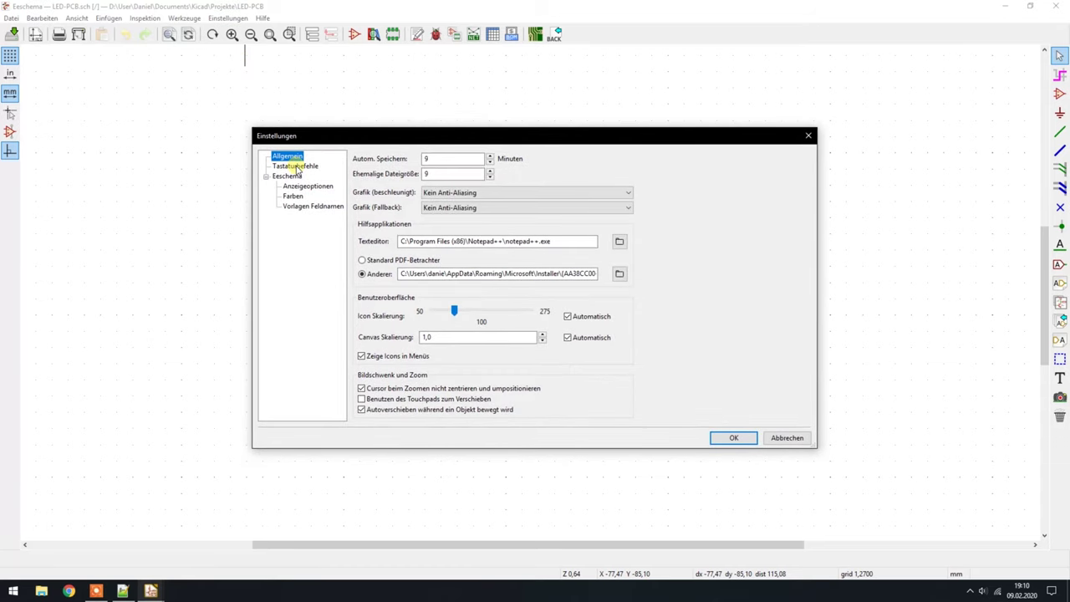
{"action": "left_click", "coordinate": [298, 168]}
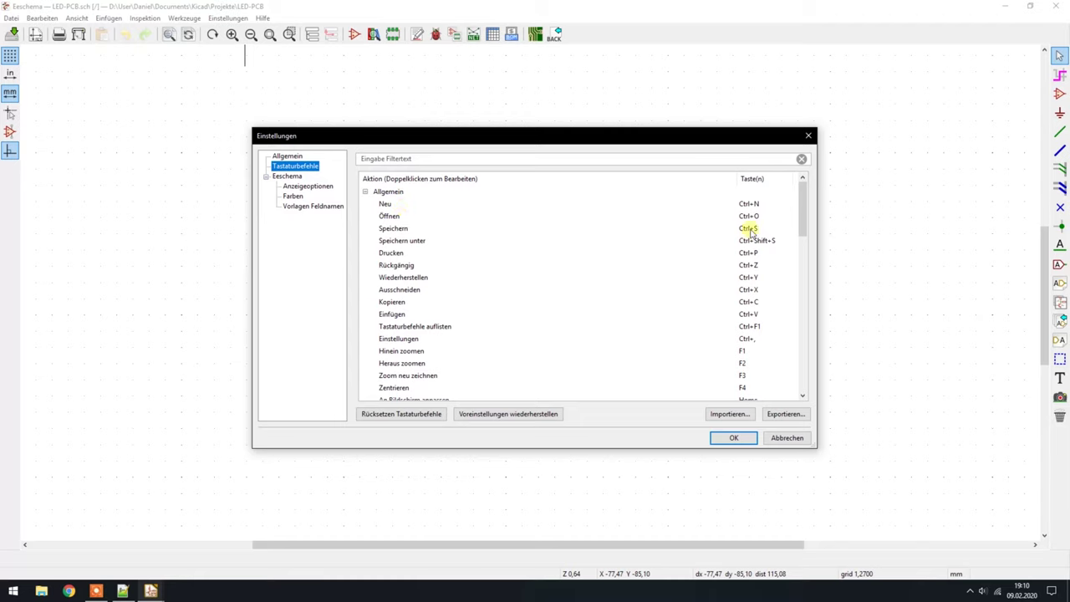
{"action": "scroll", "coordinate": [518, 251], "scroll_direction": "down", "scroll_amount": 2}
Scroll through the hotkey list, then cancel the preferences dialog without changes
{"action": "scroll", "coordinate": [591, 281], "scroll_direction": "down", "scroll_amount": 1}
{"action": "scroll", "coordinate": [590, 285], "scroll_direction": "down", "scroll_amount": 1}
{"action": "scroll", "coordinate": [588, 291], "scroll_direction": "down", "scroll_amount": 1}
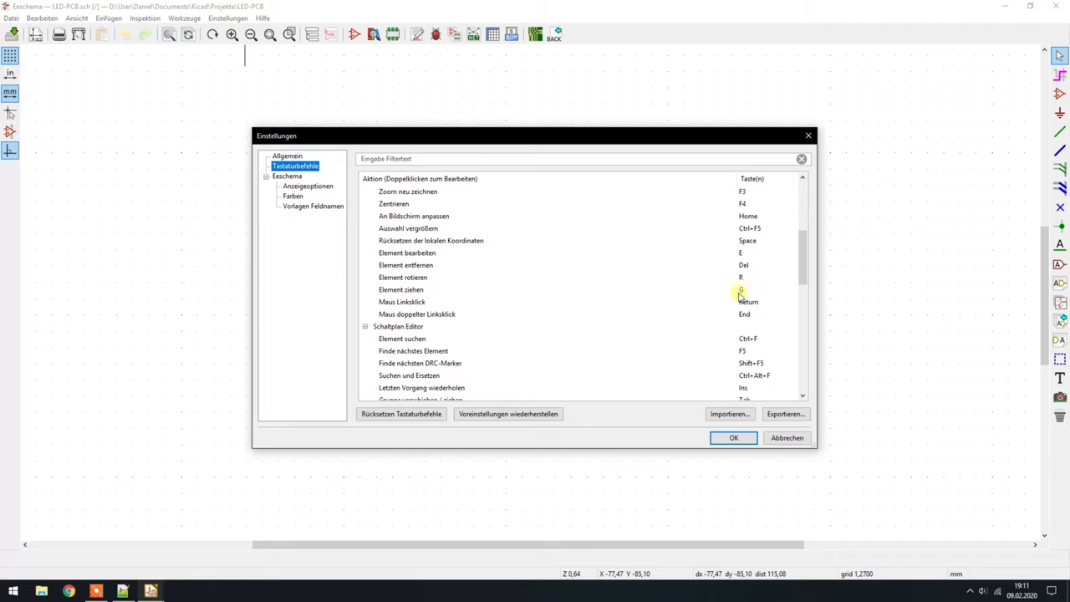
{"action": "scroll", "coordinate": [564, 273], "scroll_direction": "down", "scroll_amount": 2}
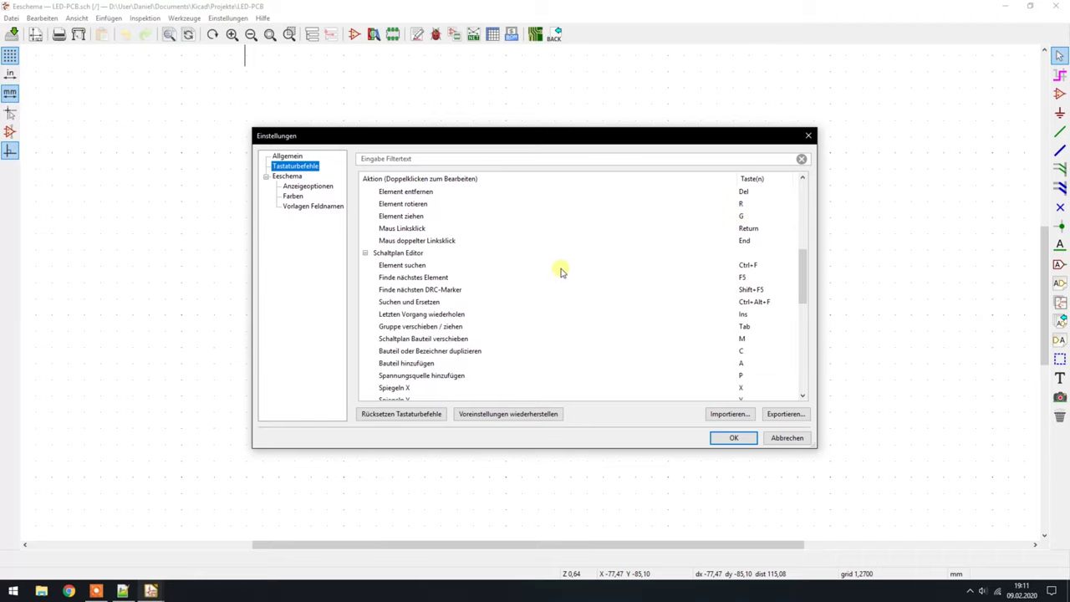
{"action": "scroll", "coordinate": [558, 271], "scroll_direction": "down", "scroll_amount": 1}
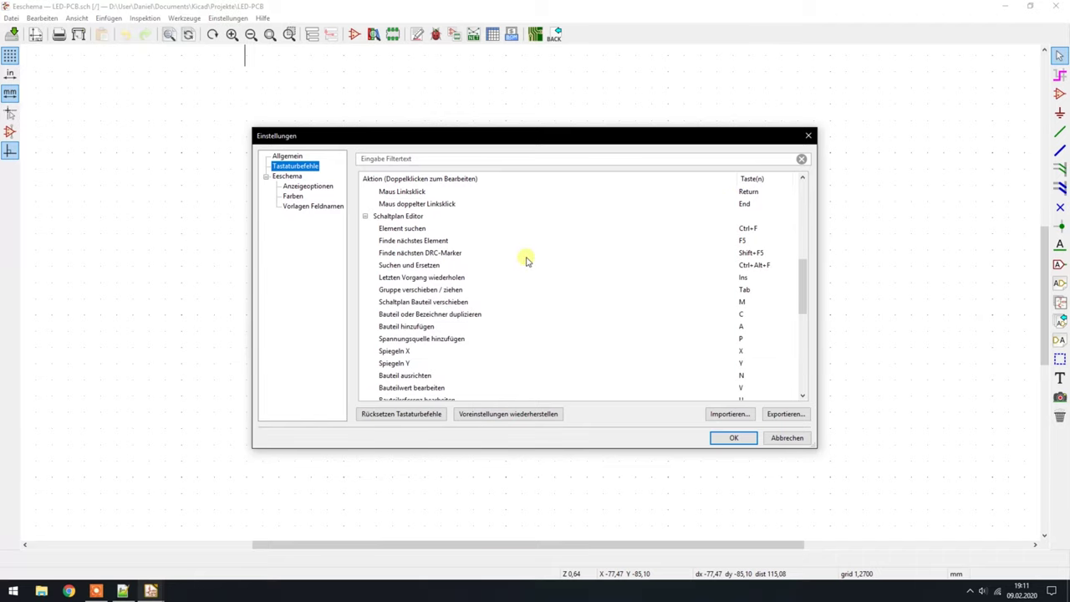
{"action": "scroll", "coordinate": [528, 259], "scroll_direction": "down", "scroll_amount": 1}
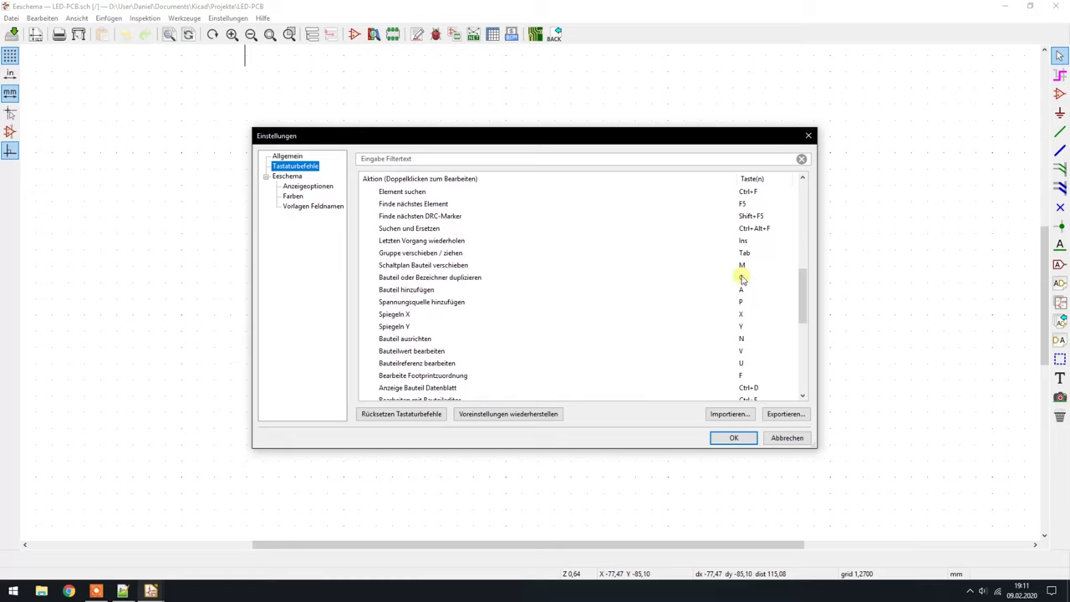
{"action": "scroll", "coordinate": [635, 298], "scroll_direction": "down", "scroll_amount": 2}
{"action": "scroll", "coordinate": [613, 290], "scroll_direction": "down", "scroll_amount": 3}
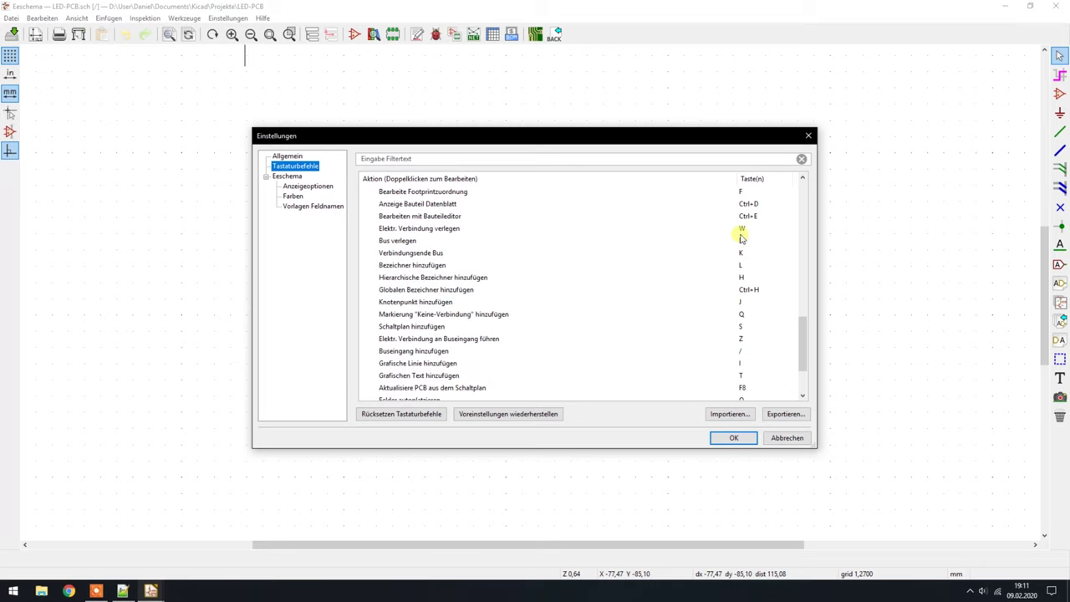
{"action": "scroll", "coordinate": [510, 323], "scroll_direction": "down", "scroll_amount": 1}
{"action": "scroll", "coordinate": [510, 323], "scroll_direction": "down", "scroll_amount": 1}
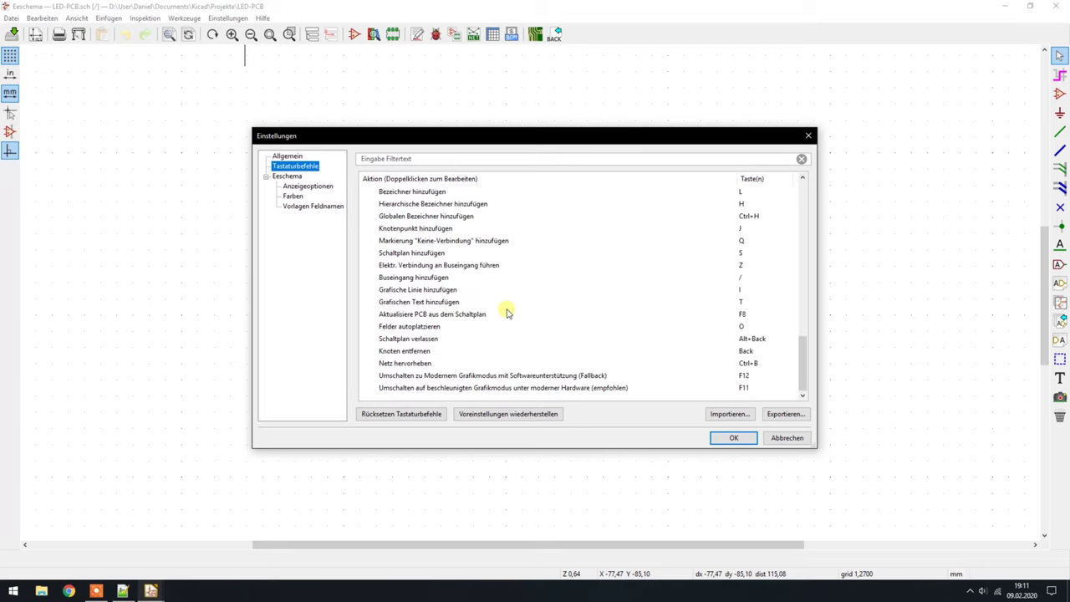
{"action": "scroll", "coordinate": [496, 248], "scroll_direction": "up", "scroll_amount": 2}
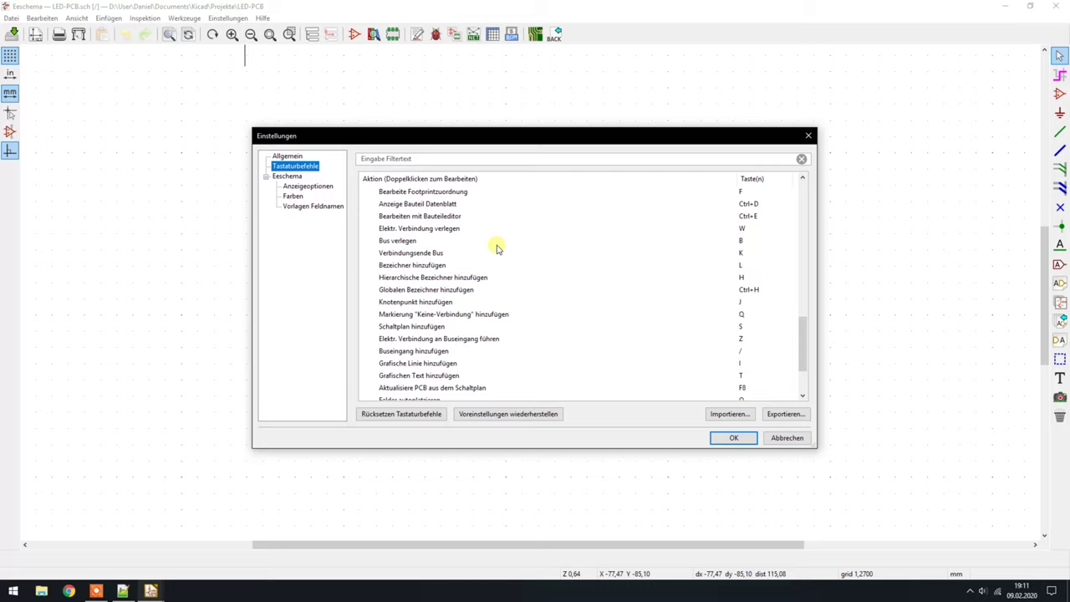
{"action": "scroll", "coordinate": [496, 248], "scroll_direction": "up", "scroll_amount": 1}
{"action": "scroll", "coordinate": [522, 238], "scroll_direction": "up", "scroll_amount": 1}
{"action": "scroll", "coordinate": [493, 189], "scroll_direction": "up", "scroll_amount": 1}
{"action": "scroll", "coordinate": [531, 270], "scroll_direction": "up", "scroll_amount": 2}
{"action": "scroll", "coordinate": [521, 258], "scroll_direction": "up", "scroll_amount": 2}
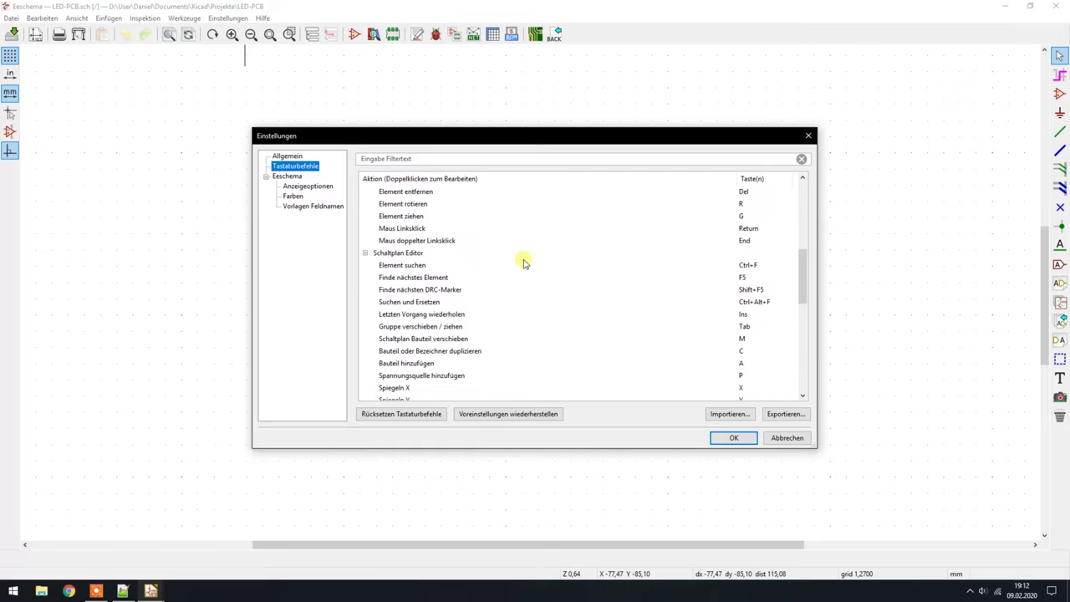
{"action": "left_click", "coordinate": [787, 439]}
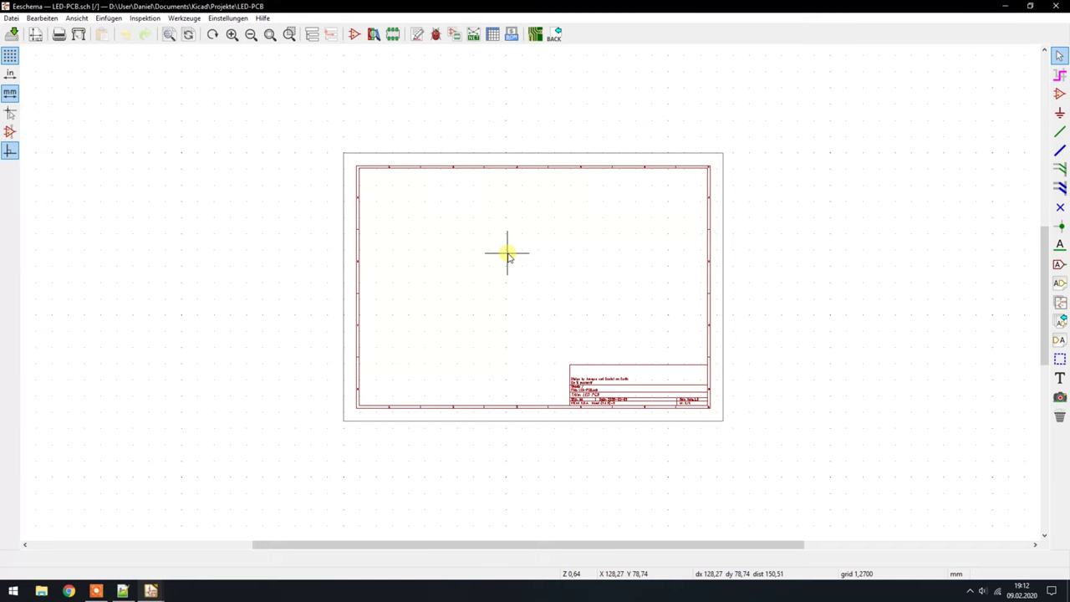
Zoom in and out on the sheet, then fit it to the window with Home
{"action": "scroll", "coordinate": [507, 251], "scroll_direction": "up", "scroll_amount": 1}
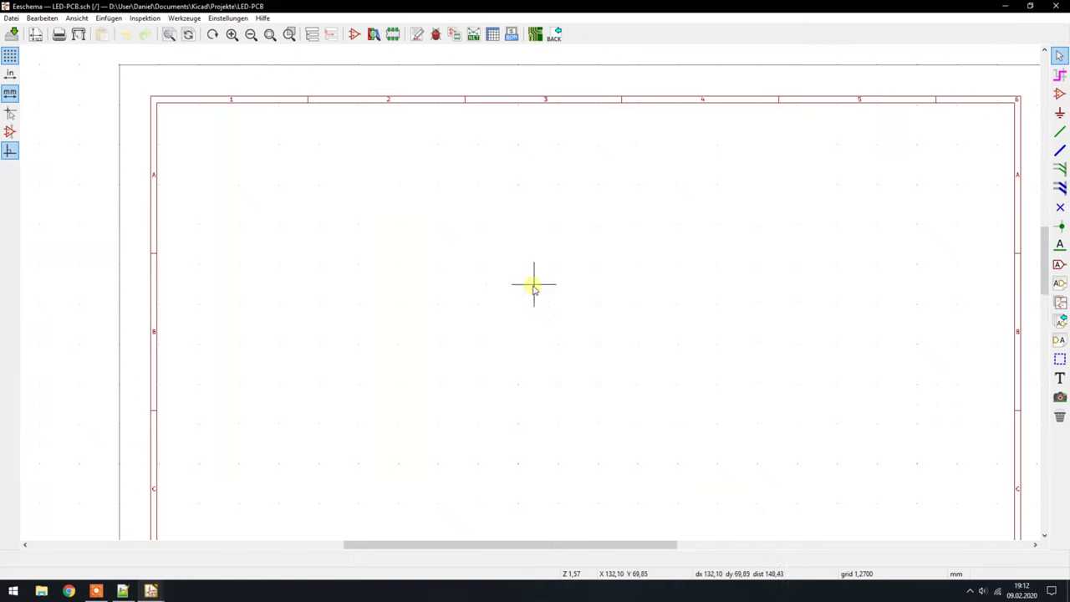
{"action": "scroll", "coordinate": [530, 285], "scroll_direction": "down", "scroll_amount": 3}
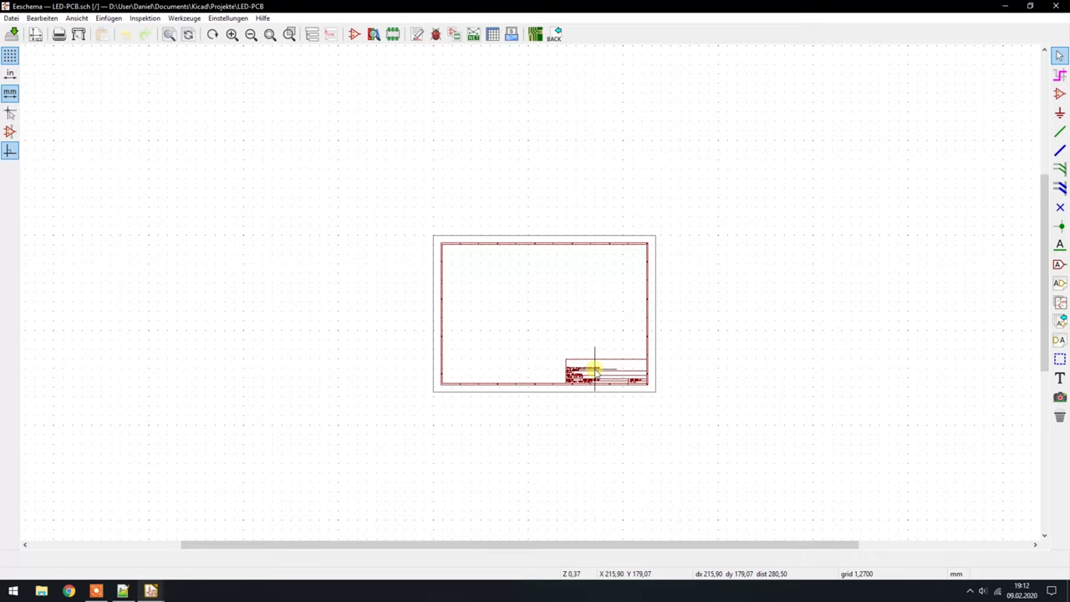
{"action": "scroll", "coordinate": [595, 371], "scroll_direction": "up", "scroll_amount": 2}
{"action": "scroll", "coordinate": [529, 293], "scroll_direction": "up", "scroll_amount": 3}
{"action": "scroll", "coordinate": [529, 292], "scroll_direction": "up", "scroll_amount": 4}
{"action": "scroll", "coordinate": [529, 295], "scroll_direction": "up", "scroll_amount": 2}
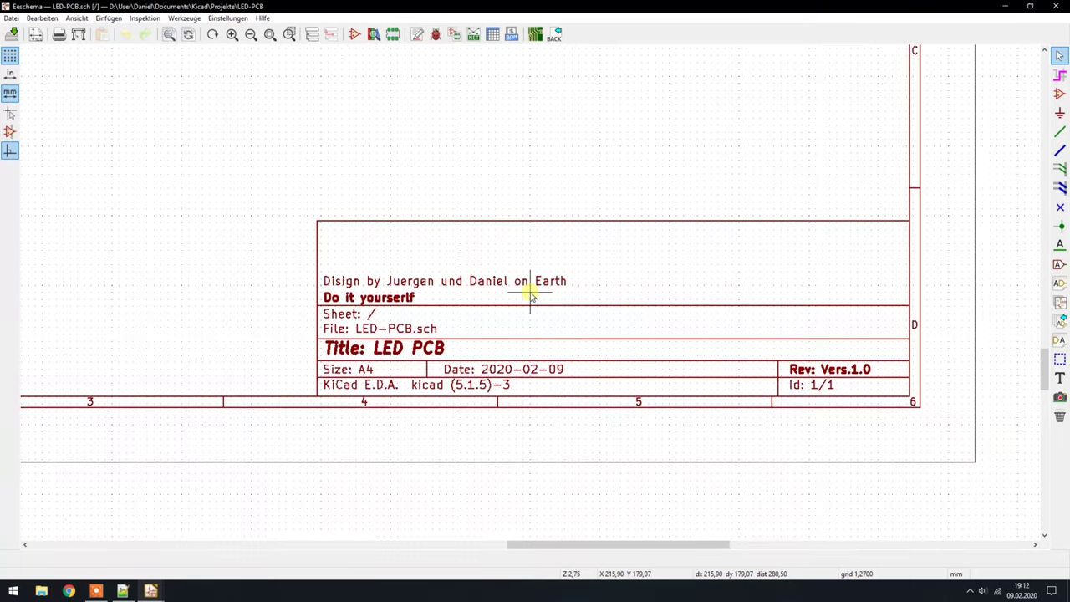
{"action": "scroll", "coordinate": [529, 294], "scroll_direction": "up", "scroll_amount": 2}
{"action": "scroll", "coordinate": [529, 294], "scroll_direction": "down", "scroll_amount": 4}
{"action": "scroll", "coordinate": [529, 295], "scroll_direction": "down", "scroll_amount": 2}
{"action": "scroll", "coordinate": [530, 295], "scroll_direction": "down", "scroll_amount": 3}
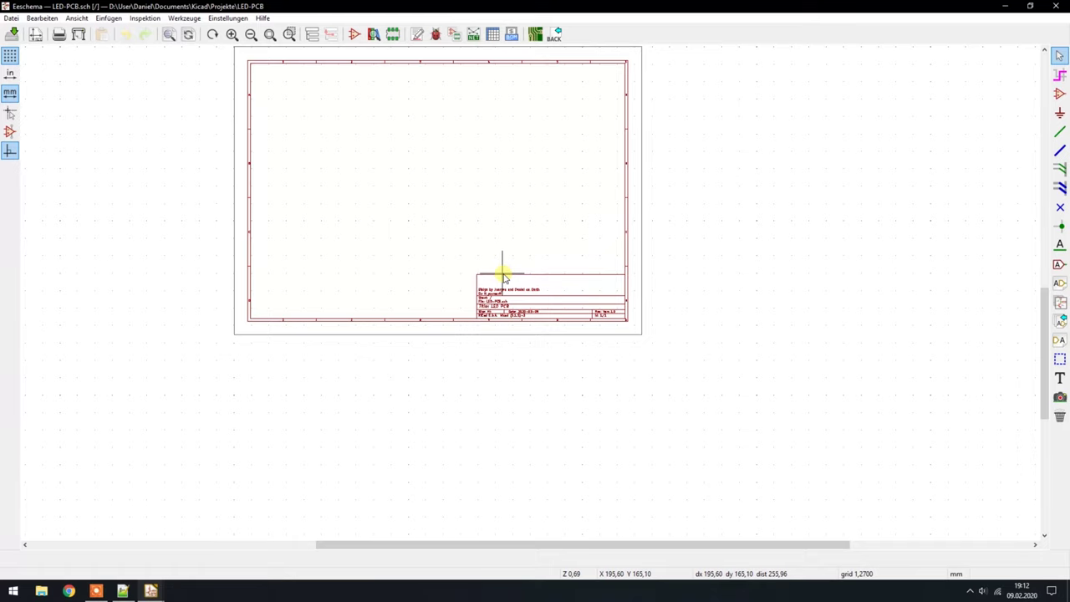
{"action": "key", "text": "Home"}
Zoom again and refit the whole sheet with the Zoom-to-fit toolbar button
{"action": "scroll", "coordinate": [528, 287], "scroll_direction": "down", "scroll_amount": 1}
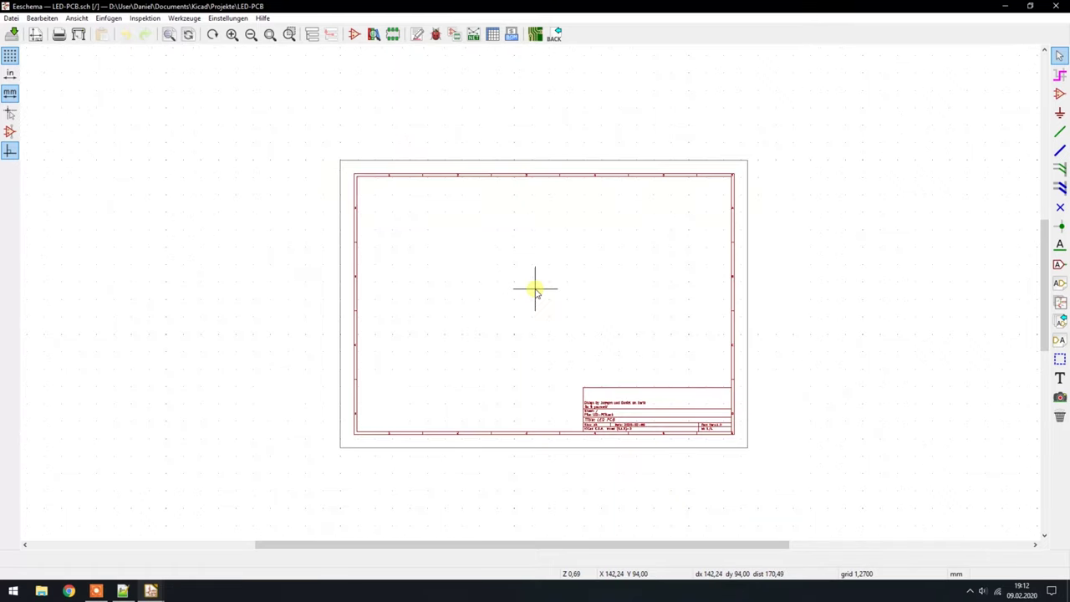
{"action": "scroll", "coordinate": [534, 284], "scroll_direction": "up", "scroll_amount": 8}
{"action": "scroll", "coordinate": [534, 284], "scroll_direction": "up", "scroll_amount": 3}
{"action": "scroll", "coordinate": [534, 285], "scroll_direction": "up", "scroll_amount": 3}
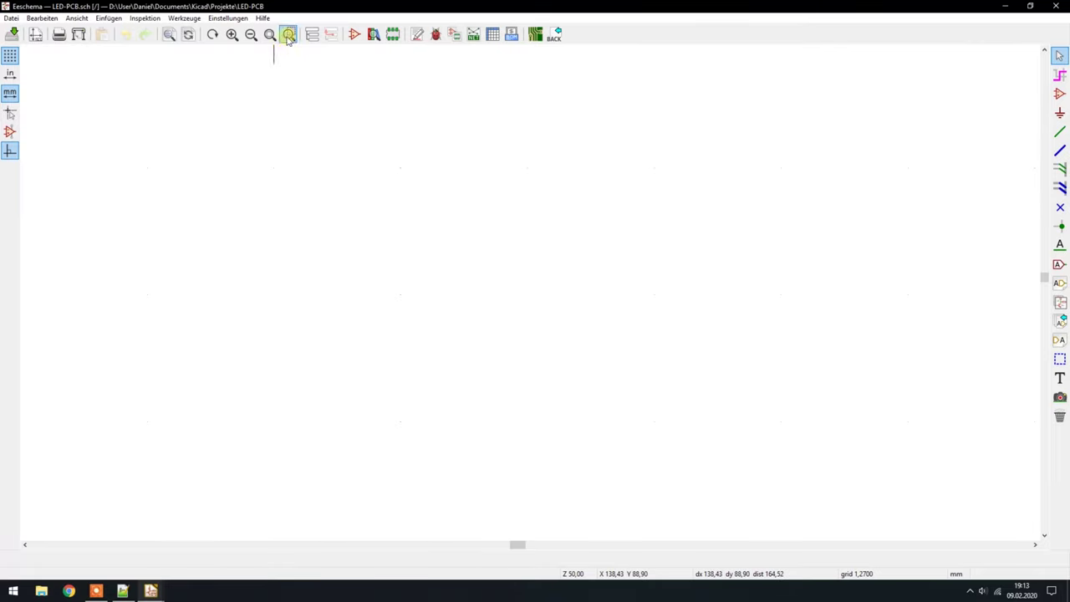
{"action": "left_click", "coordinate": [269, 35]}
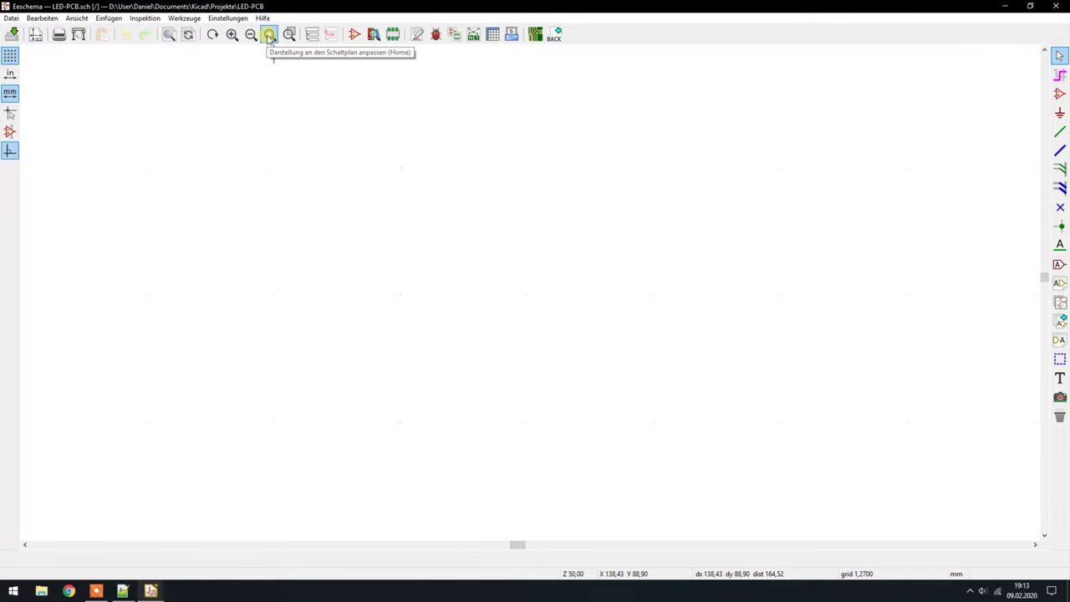
{"action": "left_click", "coordinate": [269, 36]}
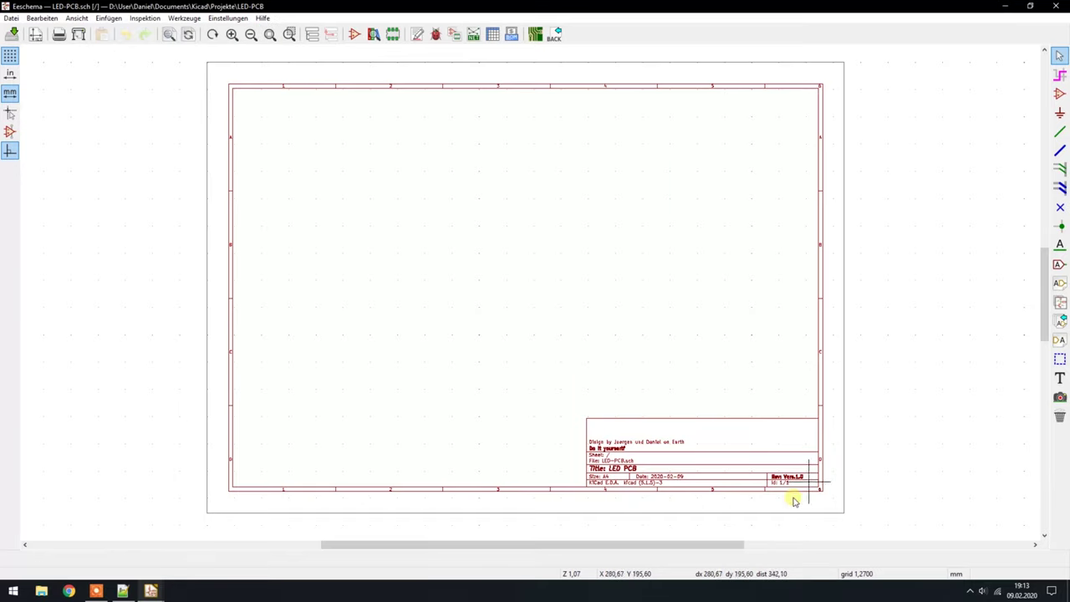
{"action": "left_click", "coordinate": [618, 289]}
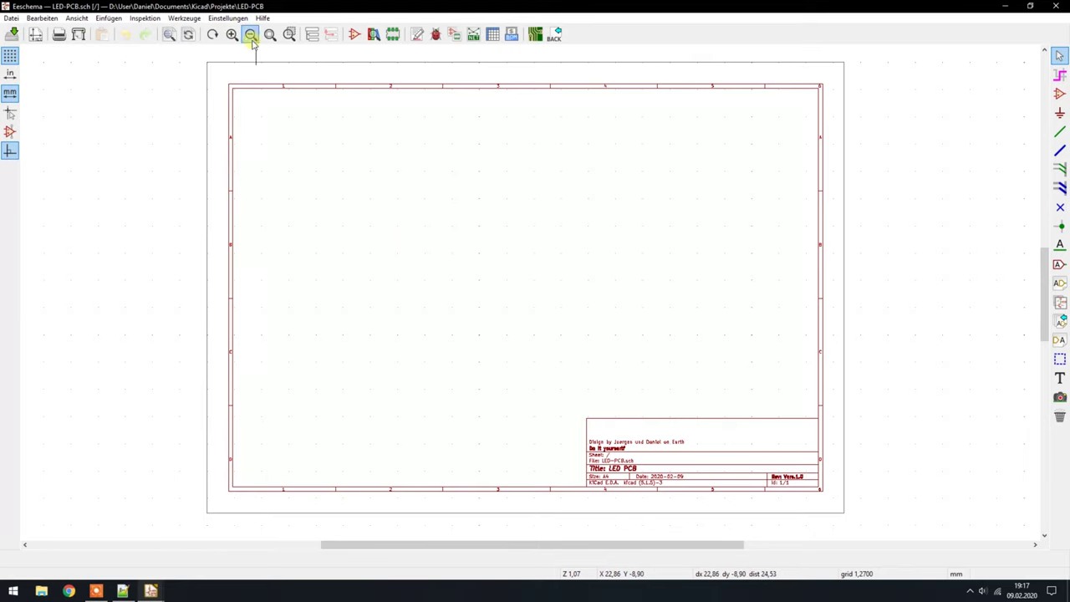
Switch Eeschema to Moderner Grafikmodus (Fallback) from the Einstellungen menu
{"action": "left_click", "coordinate": [42, 18]}
{"action": "mouse_move", "coordinate": [228, 18]}
{"action": "left_click", "coordinate": [251, 17]}
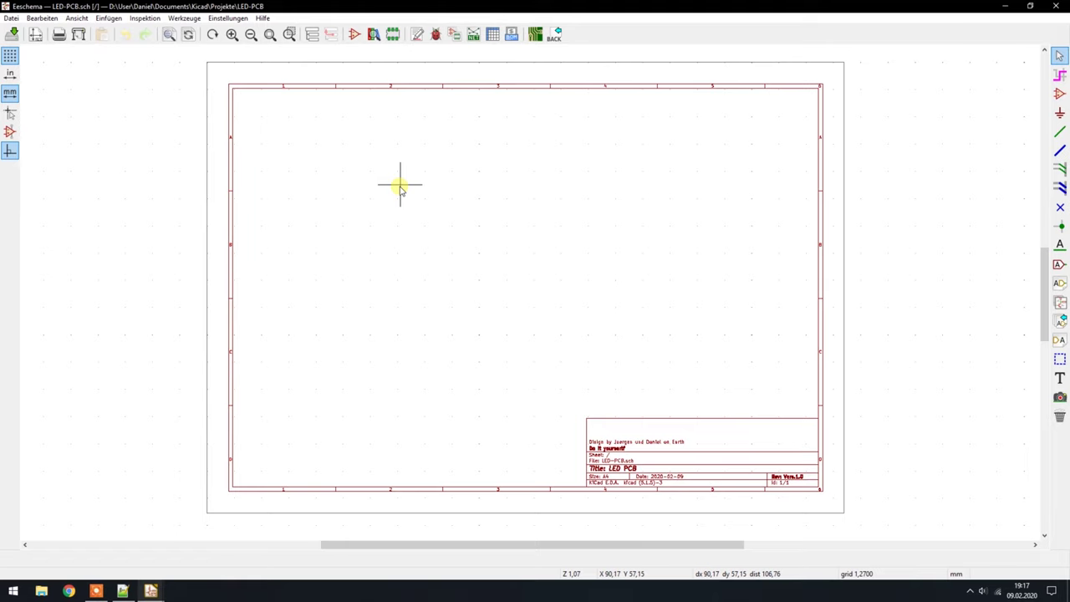
{"action": "left_click", "coordinate": [227, 19]}
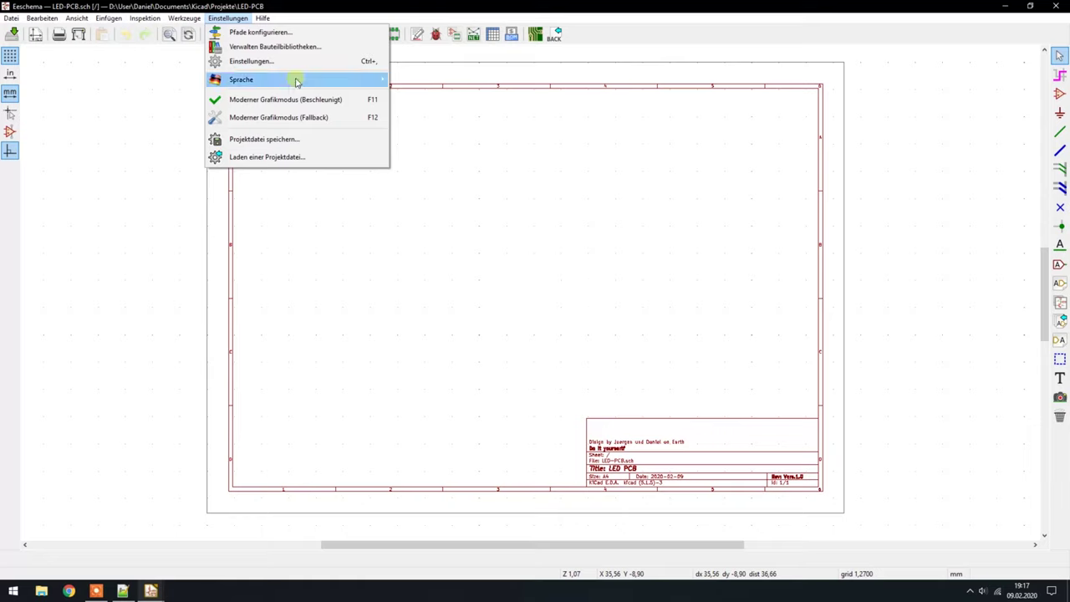
{"action": "left_click", "coordinate": [323, 118]}
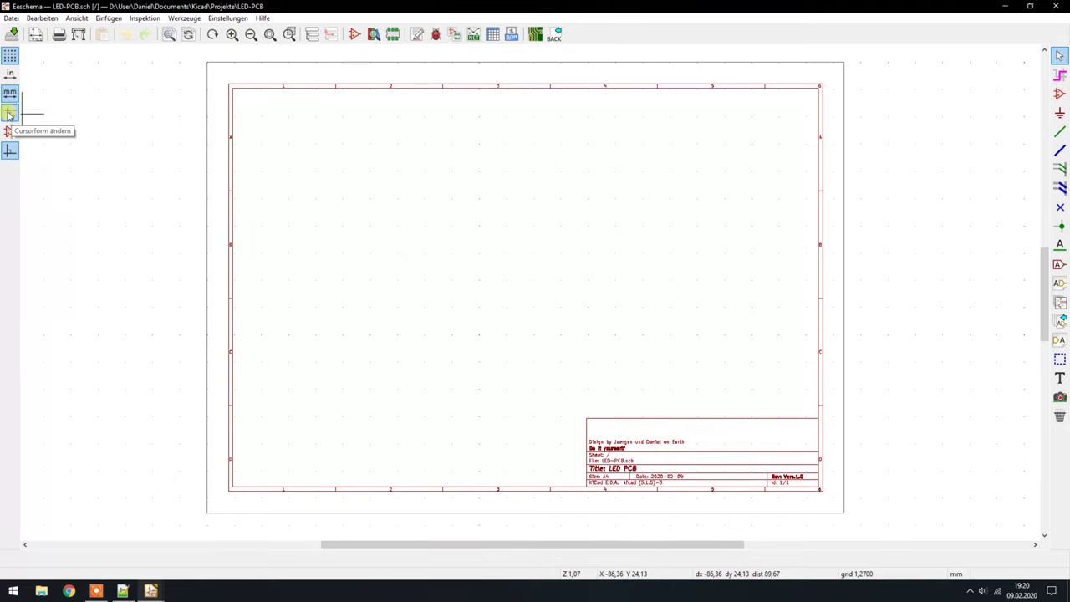
Turn on the full-window crosshair, then switch units to inches and back to millimetres
{"action": "left_click", "coordinate": [8, 112]}
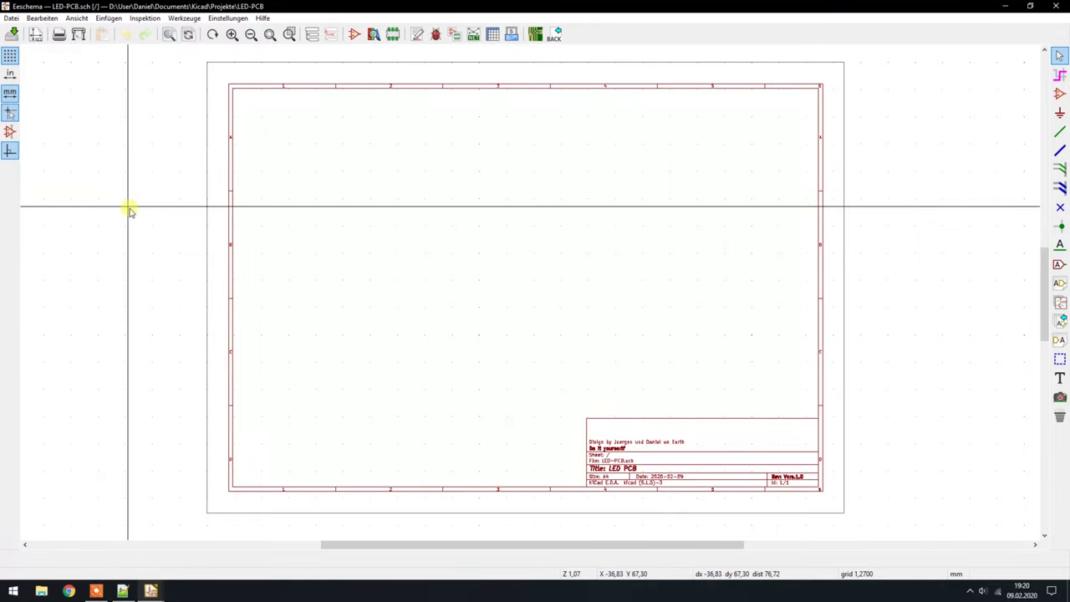
{"action": "left_click", "coordinate": [10, 73]}
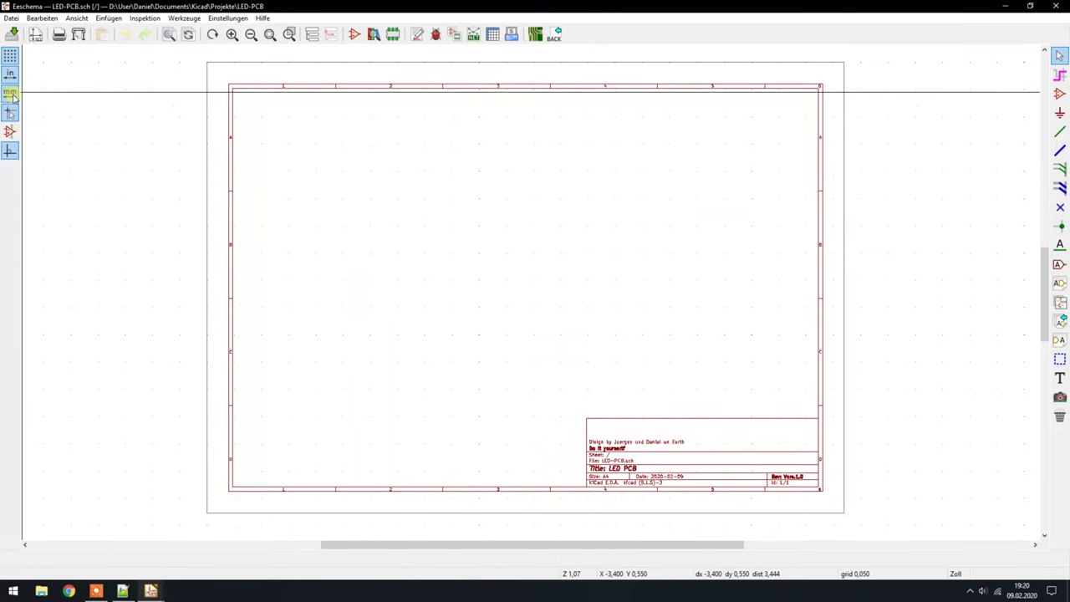
{"action": "left_click", "coordinate": [9, 93]}
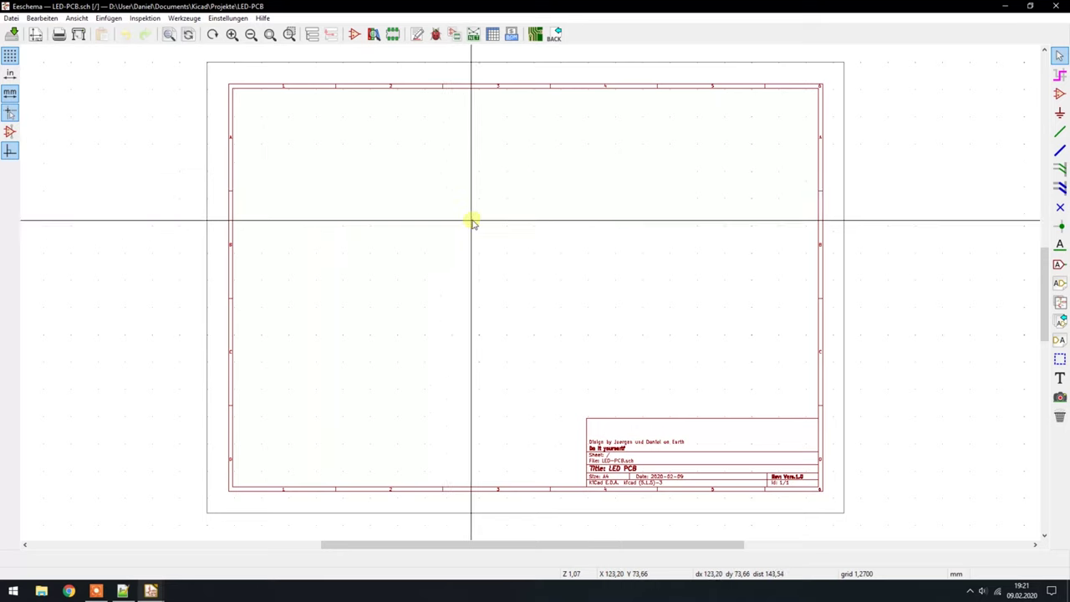
Zoom the view until the complete A4 LED-PCB sheet and its title block are visible
{"action": "scroll", "coordinate": [468, 228], "scroll_direction": "up", "scroll_amount": 1}
{"action": "scroll", "coordinate": [527, 292], "scroll_direction": "down", "scroll_amount": 1}
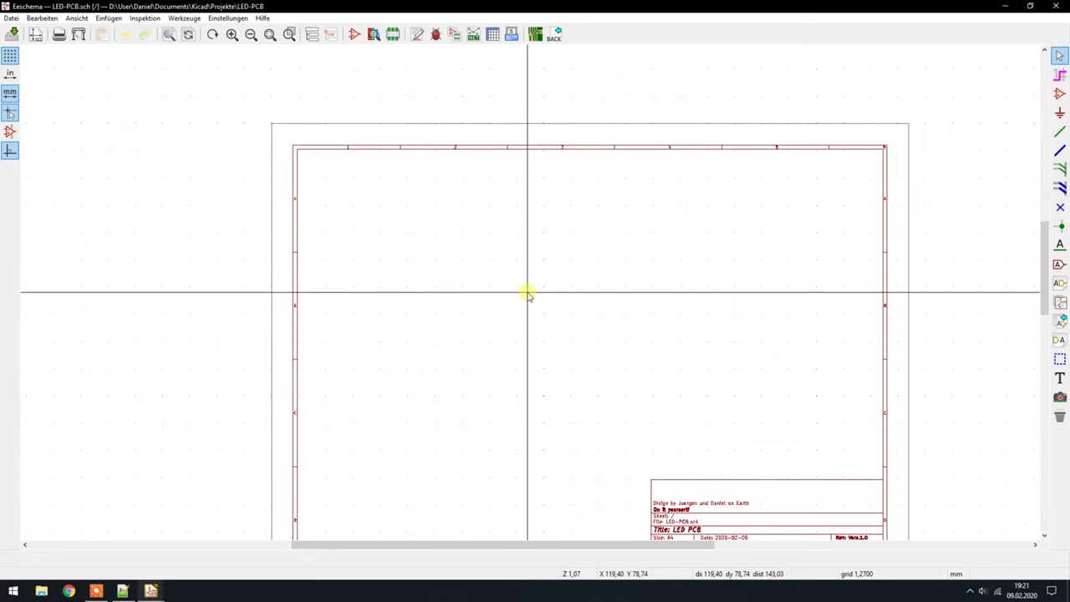
{"action": "scroll", "coordinate": [528, 292], "scroll_direction": "up", "scroll_amount": 1}
{"action": "scroll", "coordinate": [527, 293], "scroll_direction": "up", "scroll_amount": 3}
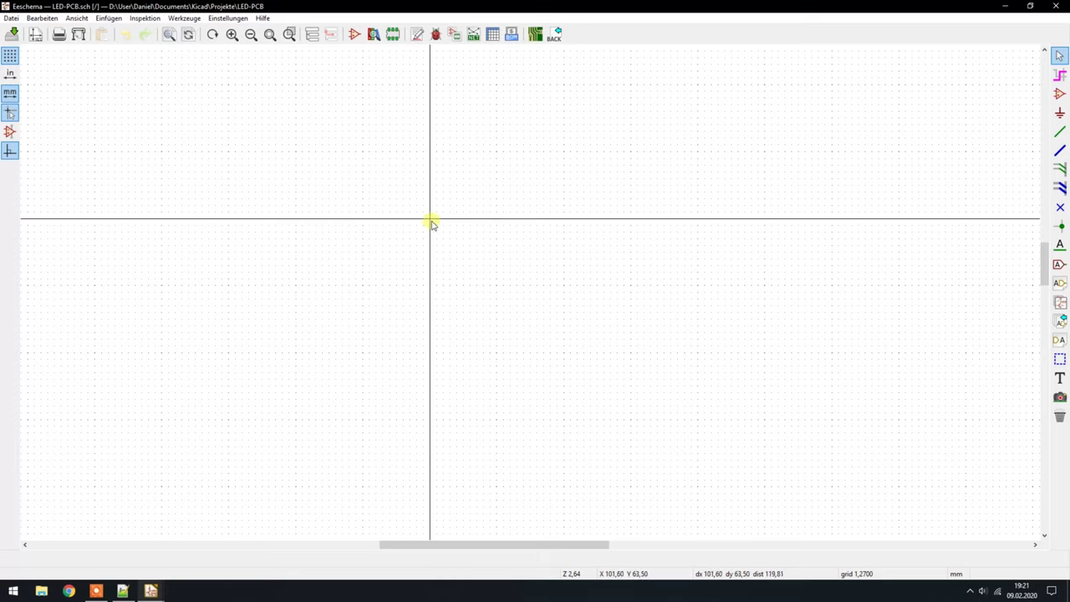
{"action": "scroll", "coordinate": [437, 224], "scroll_direction": "down", "scroll_amount": 5}
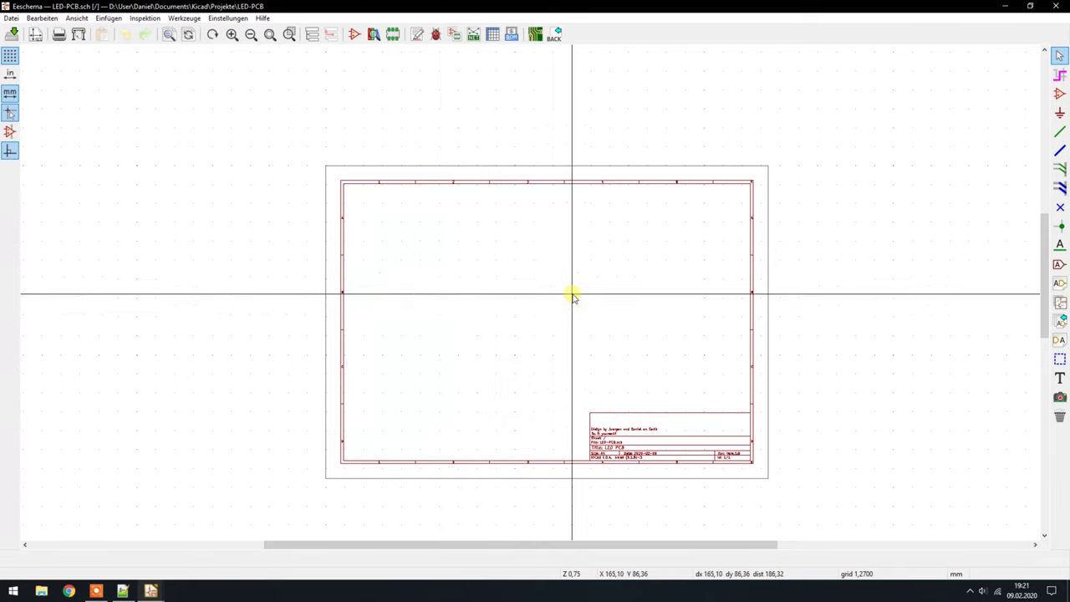
Open Ansicht > Rastereinstellungen and select the 50,0 grid size value
{"action": "left_click", "coordinate": [76, 17]}
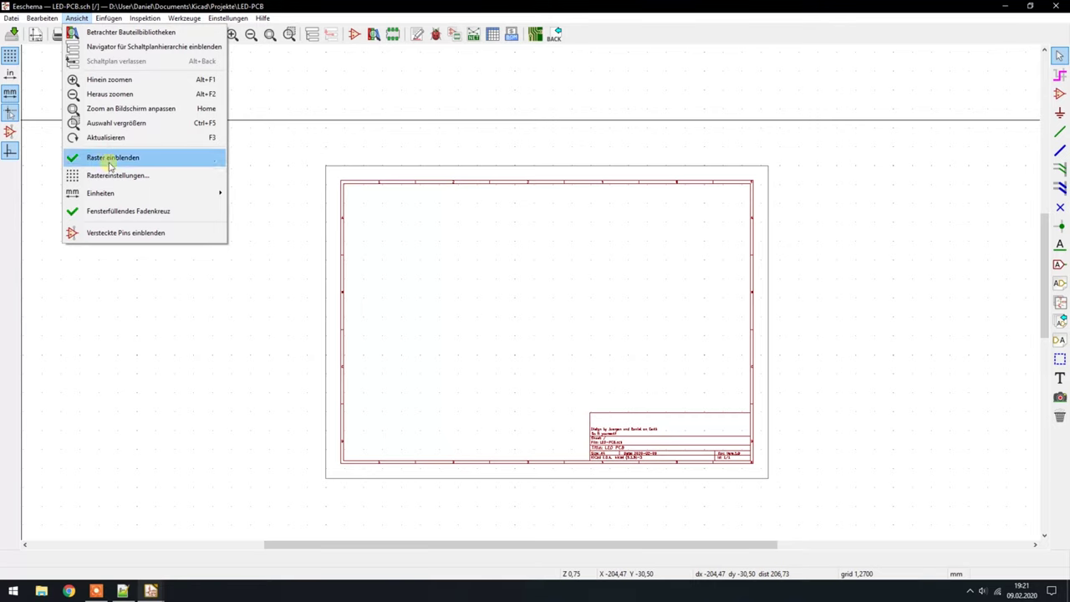
{"action": "left_click", "coordinate": [107, 176]}
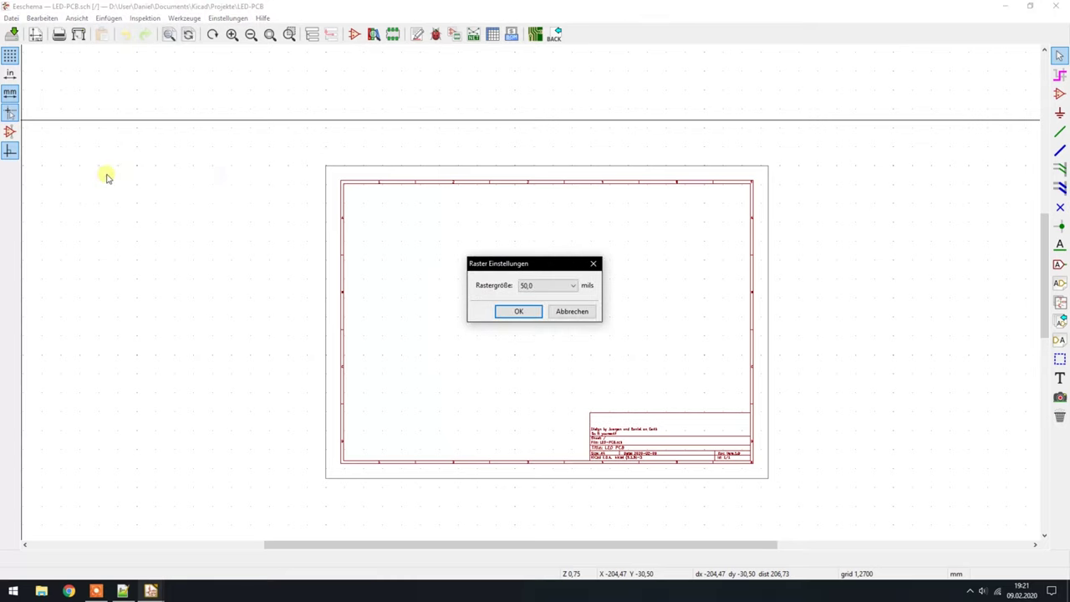
{"action": "double_click", "coordinate": [526, 286]}
Confirm the grid settings, then recheck them and leave the grid size at 50,0 mils unchanged
{"action": "left_click", "coordinate": [530, 310]}
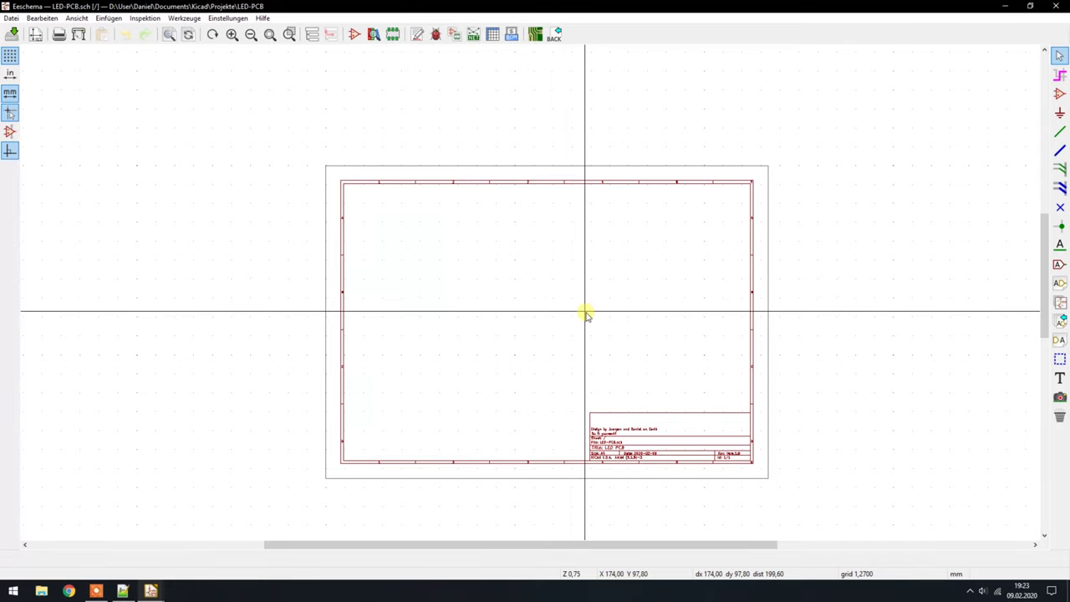
{"action": "left_click", "coordinate": [76, 18]}
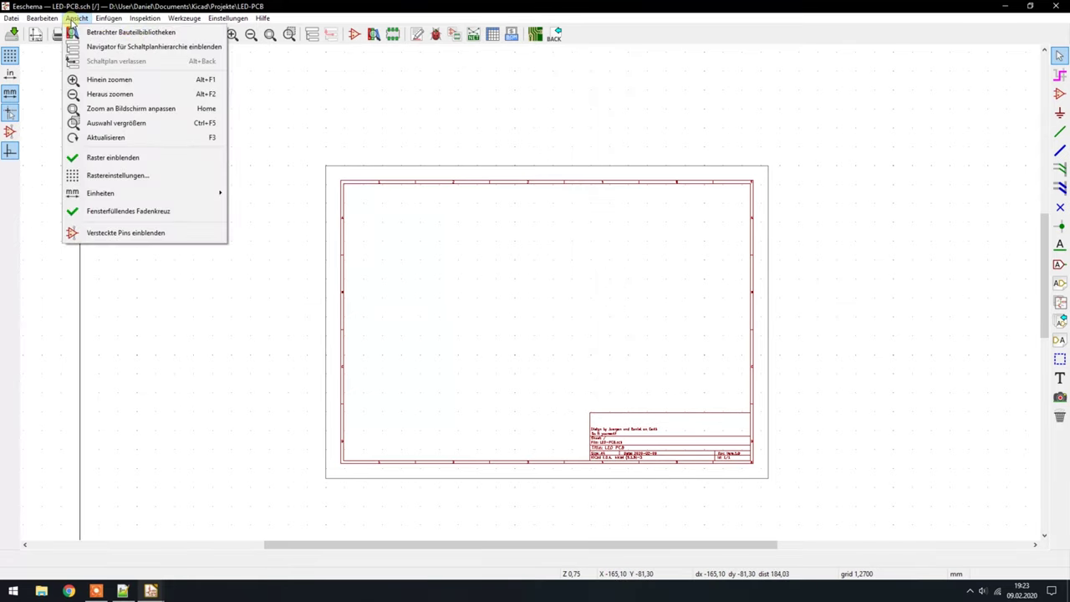
{"action": "left_click", "coordinate": [119, 176]}
{"action": "left_click", "coordinate": [567, 286]}
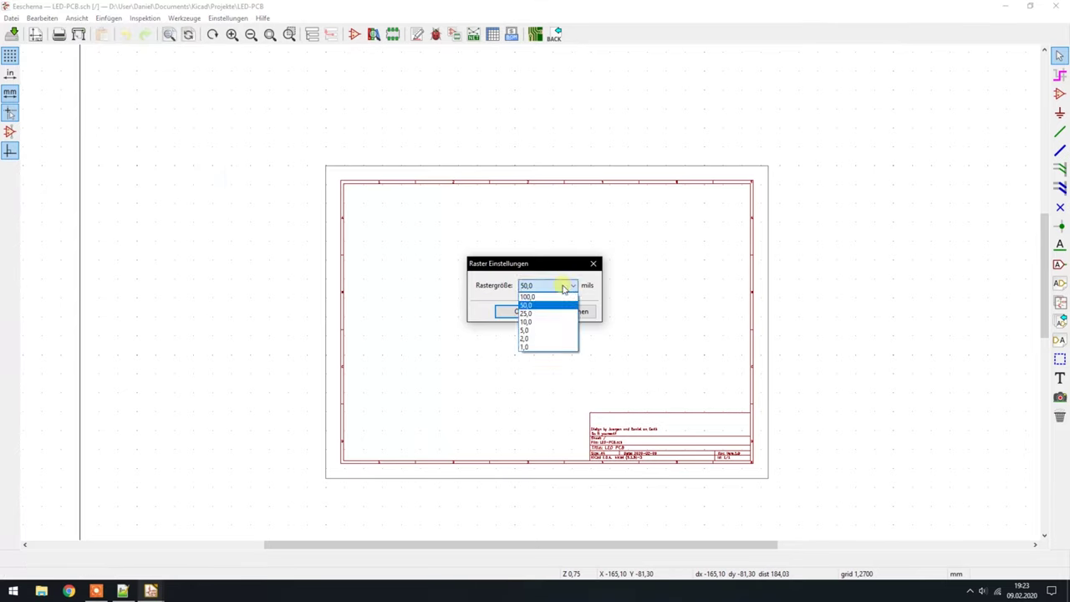
{"action": "left_click", "coordinate": [550, 289]}
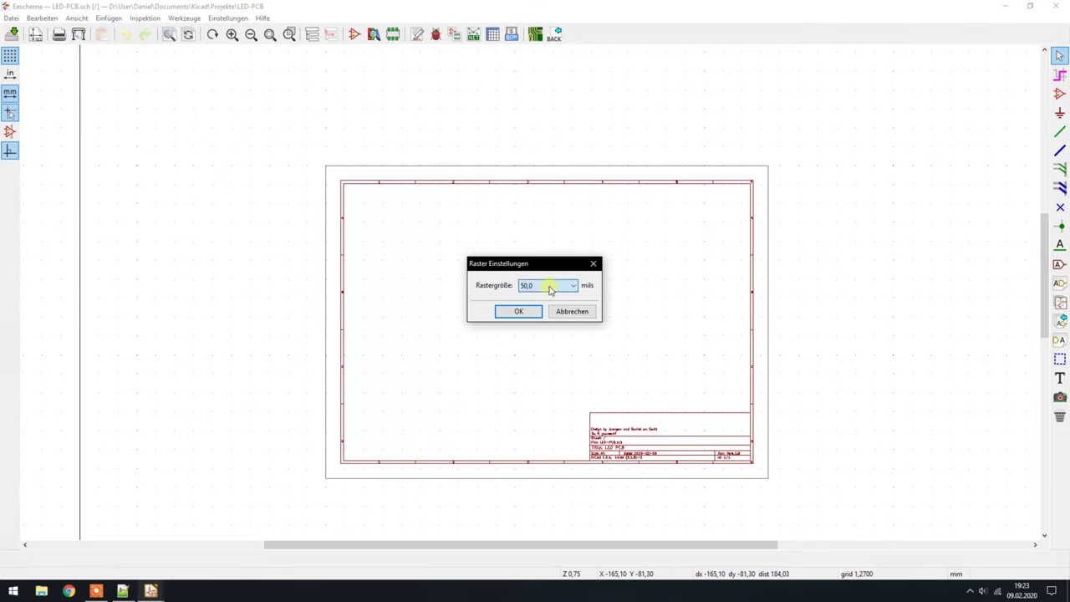
{"action": "left_click", "coordinate": [568, 311]}
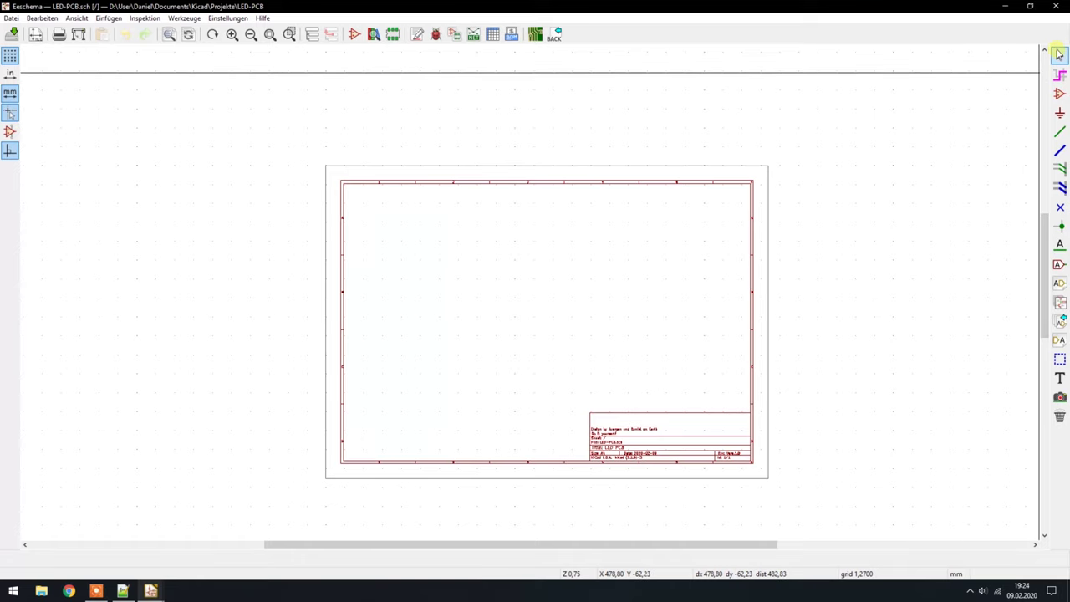
Activate the Bauteil einfügen (Add Symbol) tool and click the sheet to bring up the symbol chooser
{"action": "left_click", "coordinate": [1059, 95]}
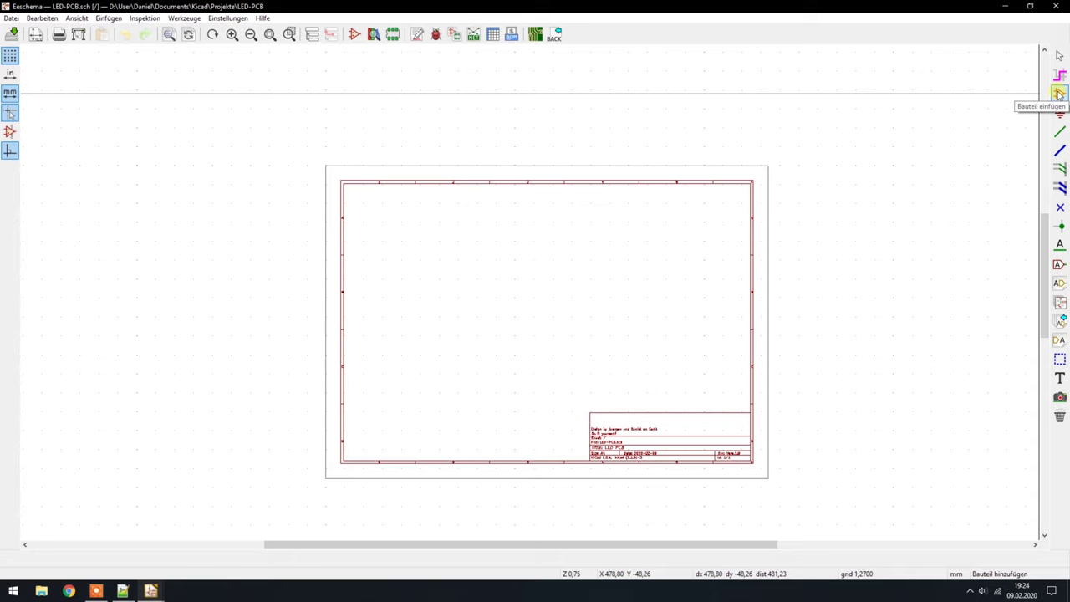
{"action": "left_click", "coordinate": [1060, 94]}
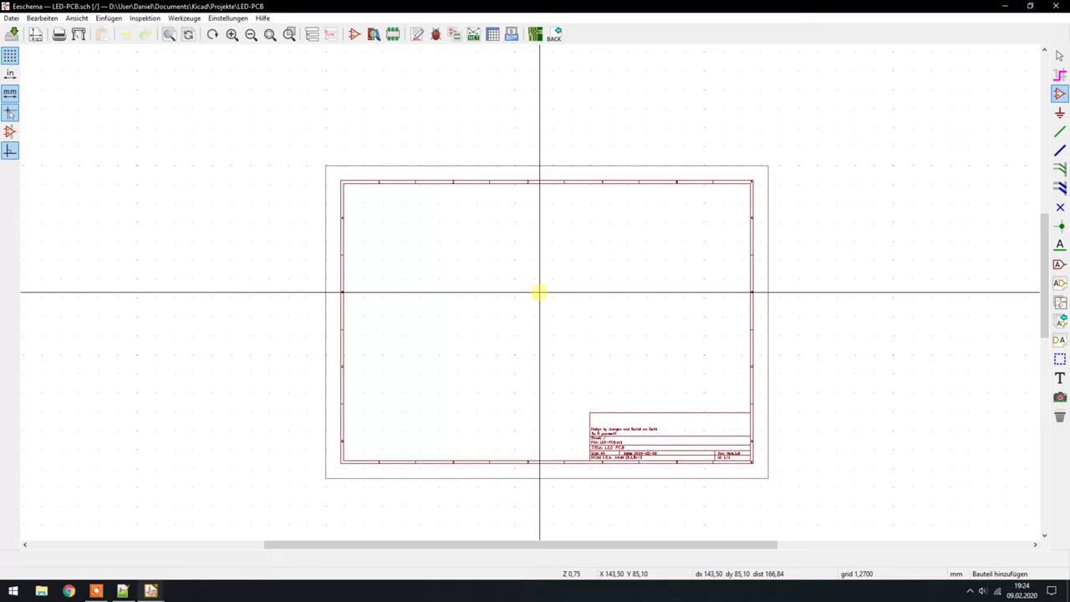
{"action": "left_click", "coordinate": [539, 291]}
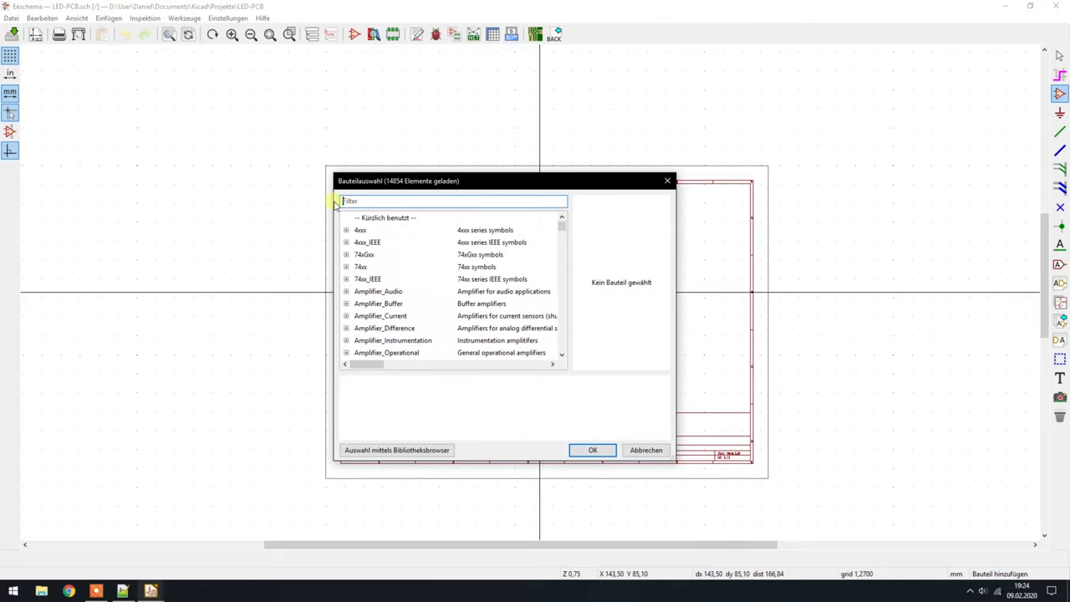
Scroll through the symbol library list and expand Connector_Generic_Shielded
{"action": "scroll", "coordinate": [376, 251], "scroll_direction": "down", "scroll_amount": 1}
{"action": "scroll", "coordinate": [377, 253], "scroll_direction": "up", "scroll_amount": 1}
{"action": "scroll", "coordinate": [377, 254], "scroll_direction": "down", "scroll_amount": 1}
{"action": "scroll", "coordinate": [377, 276], "scroll_direction": "down", "scroll_amount": 3}
{"action": "scroll", "coordinate": [373, 288], "scroll_direction": "down", "scroll_amount": 2}
{"action": "scroll", "coordinate": [376, 283], "scroll_direction": "down", "scroll_amount": 1}
{"action": "scroll", "coordinate": [381, 280], "scroll_direction": "down", "scroll_amount": 1}
{"action": "scroll", "coordinate": [376, 301], "scroll_direction": "down", "scroll_amount": 1}
{"action": "scroll", "coordinate": [406, 267], "scroll_direction": "down", "scroll_amount": 2}
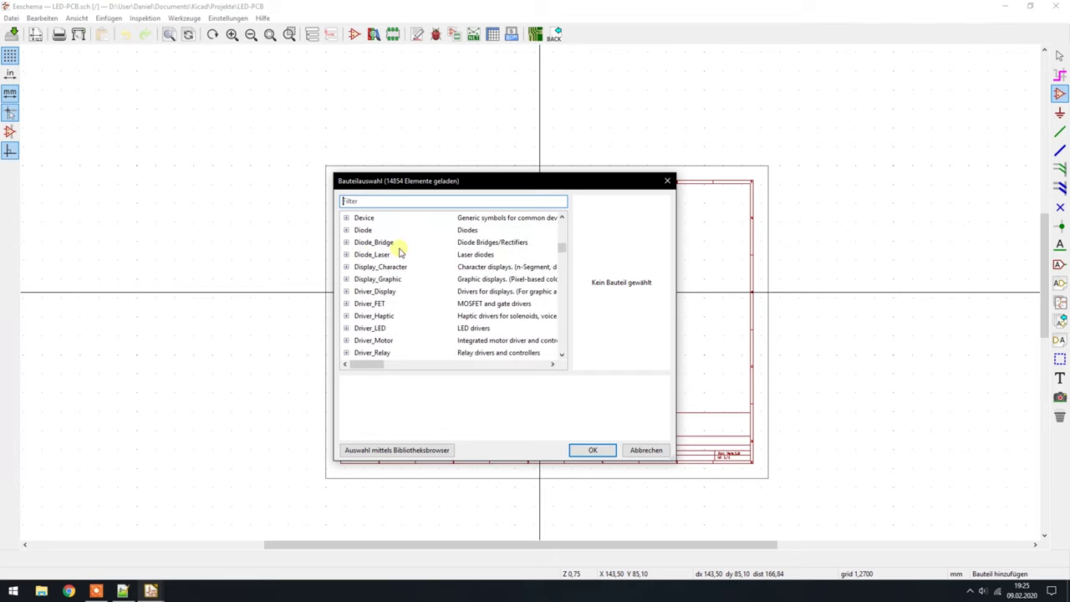
{"action": "scroll", "coordinate": [394, 251], "scroll_direction": "down", "scroll_amount": 2}
{"action": "scroll", "coordinate": [410, 256], "scroll_direction": "down", "scroll_amount": 4}
{"action": "scroll", "coordinate": [423, 256], "scroll_direction": "down", "scroll_amount": 2}
{"action": "scroll", "coordinate": [421, 255], "scroll_direction": "up", "scroll_amount": 4}
{"action": "scroll", "coordinate": [419, 251], "scroll_direction": "up", "scroll_amount": 4}
{"action": "scroll", "coordinate": [418, 251], "scroll_direction": "up", "scroll_amount": 4}
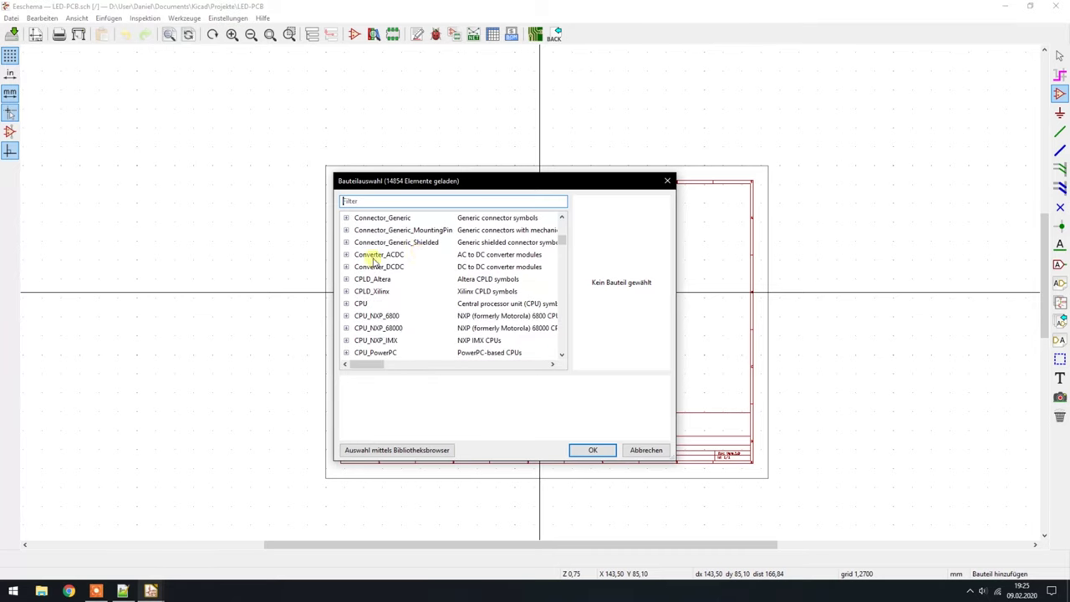
{"action": "left_click", "coordinate": [346, 242]}
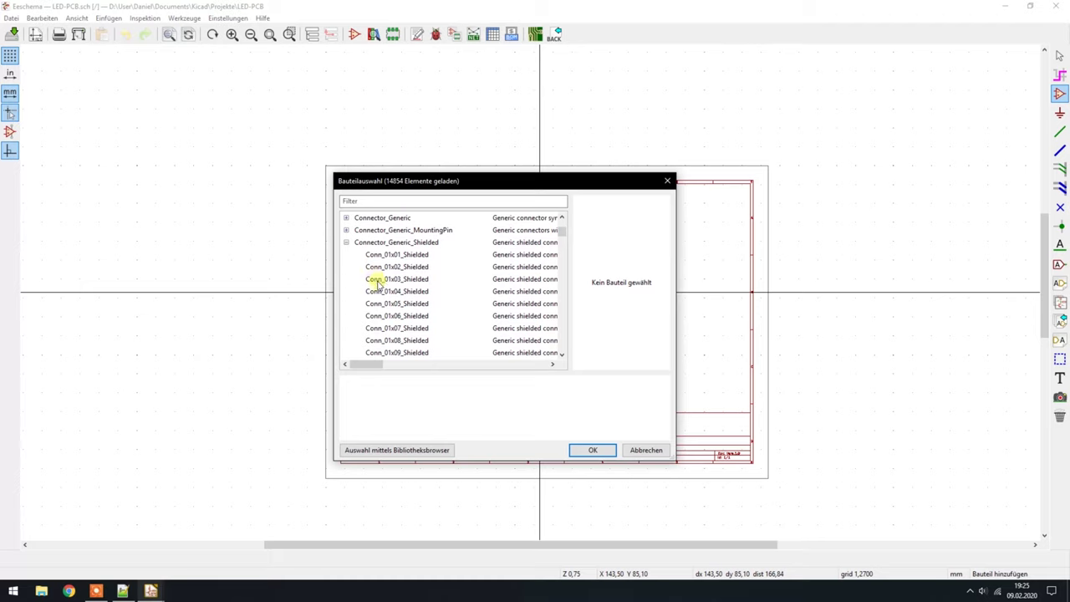
Browse Connector_Generic_Shielded's symbols, collapse it, and focus the Filter field
{"action": "scroll", "coordinate": [411, 258], "scroll_direction": "down", "scroll_amount": 2}
{"action": "scroll", "coordinate": [410, 258], "scroll_direction": "down", "scroll_amount": 3}
{"action": "scroll", "coordinate": [409, 256], "scroll_direction": "down", "scroll_amount": 3}
{"action": "scroll", "coordinate": [410, 262], "scroll_direction": "down", "scroll_amount": 2}
{"action": "scroll", "coordinate": [377, 272], "scroll_direction": "down", "scroll_amount": 3}
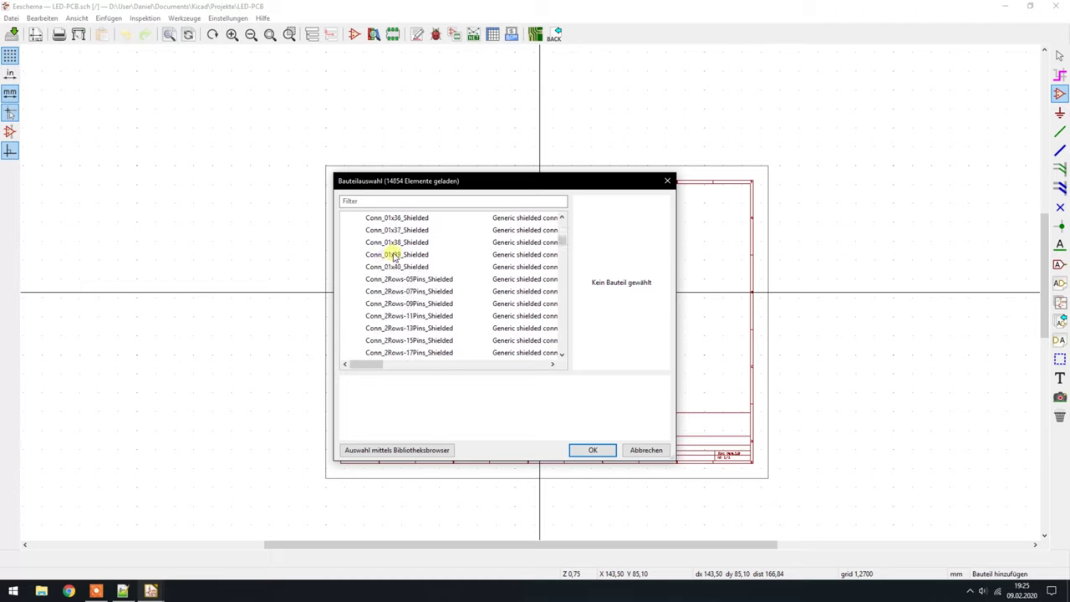
{"action": "scroll", "coordinate": [395, 257], "scroll_direction": "down", "scroll_amount": 5}
{"action": "scroll", "coordinate": [404, 257], "scroll_direction": "down", "scroll_amount": 5}
{"action": "scroll", "coordinate": [405, 258], "scroll_direction": "down", "scroll_amount": 4}
{"action": "scroll", "coordinate": [406, 257], "scroll_direction": "down", "scroll_amount": 3}
{"action": "scroll", "coordinate": [407, 257], "scroll_direction": "down", "scroll_amount": 3}
{"action": "scroll", "coordinate": [407, 256], "scroll_direction": "down", "scroll_amount": 3}
{"action": "scroll", "coordinate": [406, 255], "scroll_direction": "up", "scroll_amount": 10}
{"action": "scroll", "coordinate": [404, 256], "scroll_direction": "up", "scroll_amount": 8}
{"action": "scroll", "coordinate": [401, 256], "scroll_direction": "up", "scroll_amount": 3}
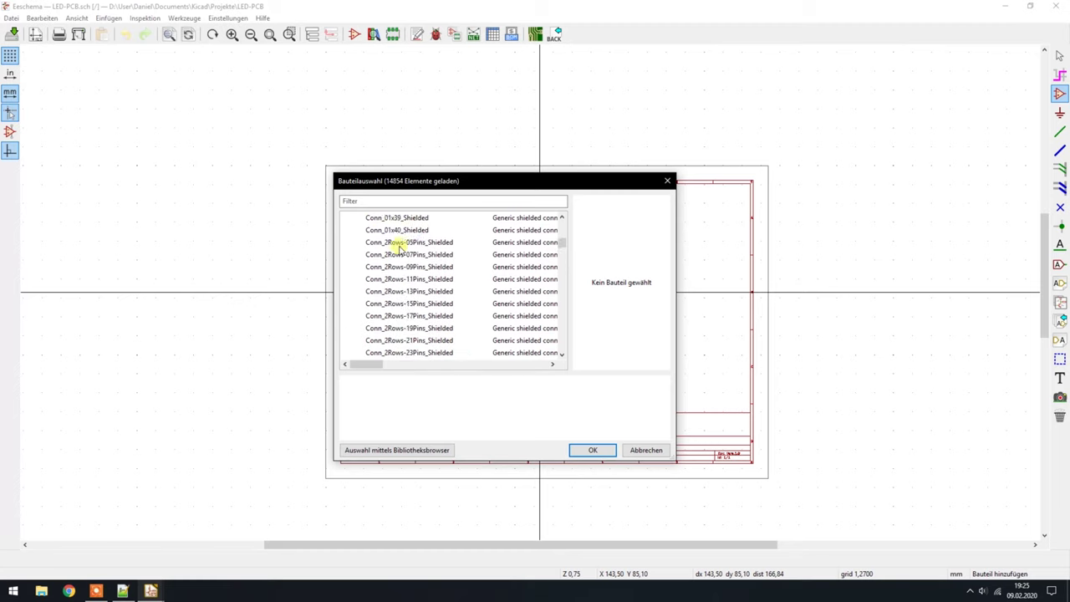
{"action": "scroll", "coordinate": [399, 256], "scroll_direction": "up", "scroll_amount": 5}
{"action": "scroll", "coordinate": [400, 255], "scroll_direction": "up", "scroll_amount": 3}
{"action": "scroll", "coordinate": [399, 251], "scroll_direction": "up", "scroll_amount": 6}
{"action": "scroll", "coordinate": [401, 247], "scroll_direction": "up", "scroll_amount": 1}
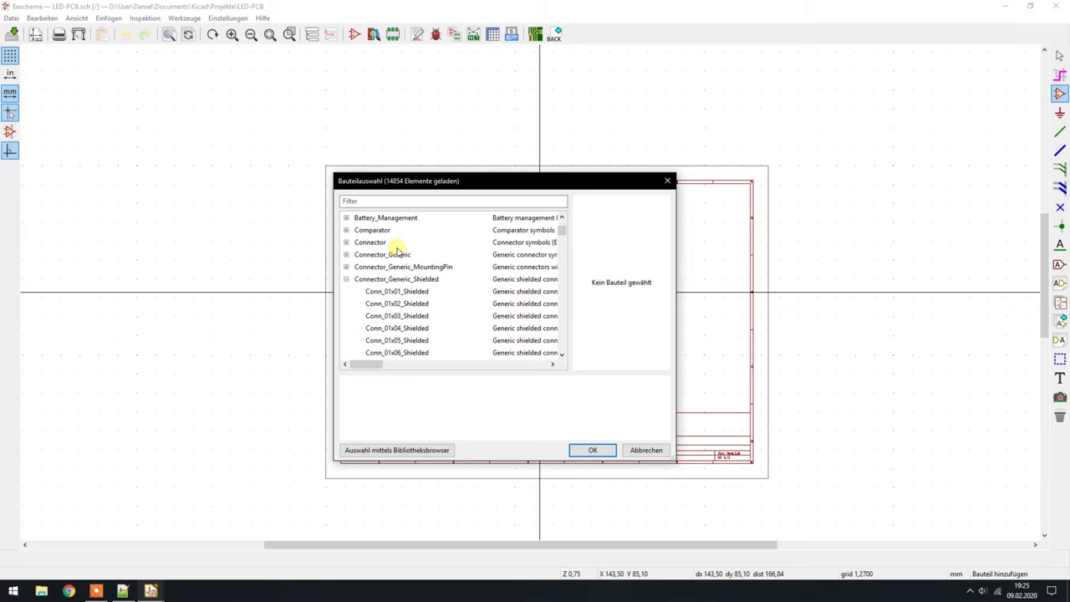
{"action": "left_click", "coordinate": [345, 278]}
{"action": "left_click", "coordinate": [350, 201]}
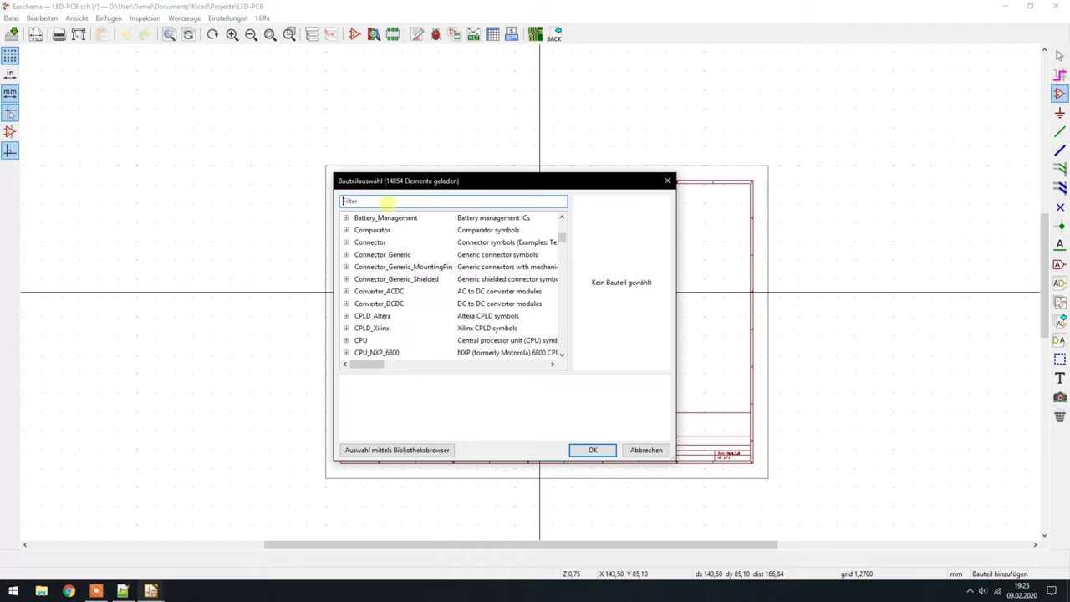
Filter the symbols by 'npn' and preview Q_NPN_BCE, Q_NPN_BCEC and Q_NPN_BEC_BRT
{"action": "type", "text": "npn"}
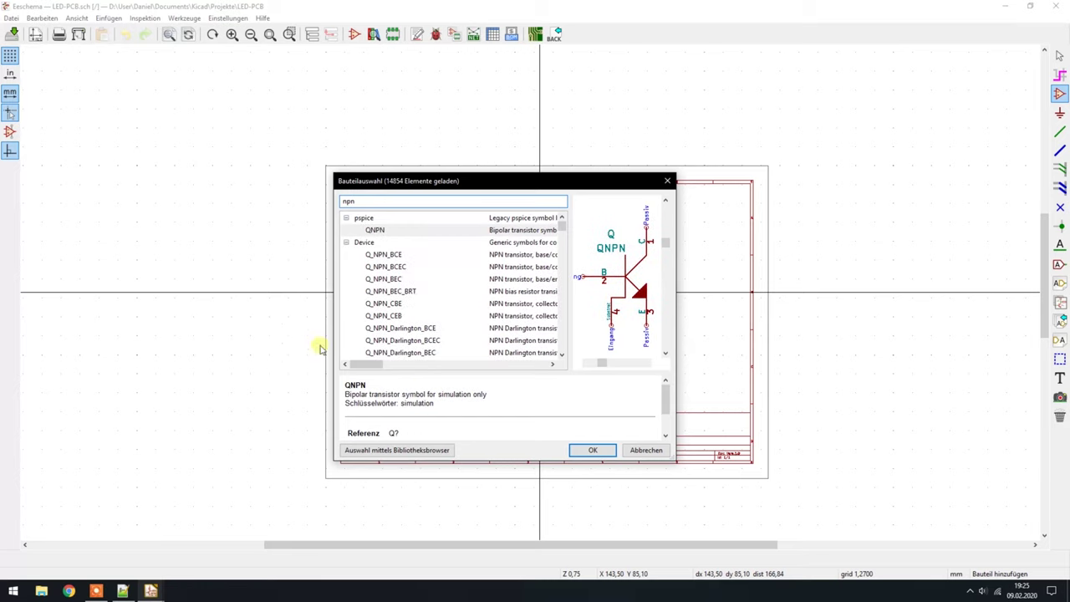
{"action": "left_click", "coordinate": [393, 255]}
{"action": "left_click", "coordinate": [389, 267]}
{"action": "left_click", "coordinate": [396, 291]}
{"action": "scroll", "coordinate": [400, 296], "scroll_direction": "down", "scroll_amount": 2}
{"action": "scroll", "coordinate": [405, 303], "scroll_direction": "down", "scroll_amount": 2}
{"action": "scroll", "coordinate": [406, 314], "scroll_direction": "down", "scroll_amount": 2}
{"action": "scroll", "coordinate": [408, 322], "scroll_direction": "down", "scroll_amount": 2}
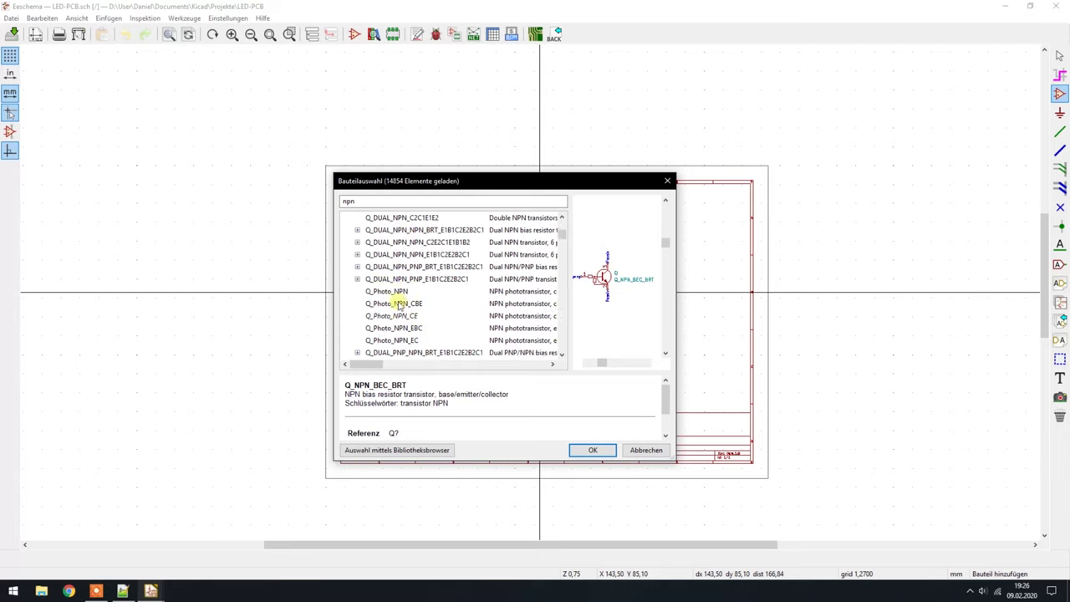
{"action": "scroll", "coordinate": [402, 309], "scroll_direction": "down", "scroll_amount": 3}
Replace the filter with 'transistor', then clear it and try 'npn' again
{"action": "left_click", "coordinate": [347, 202]}
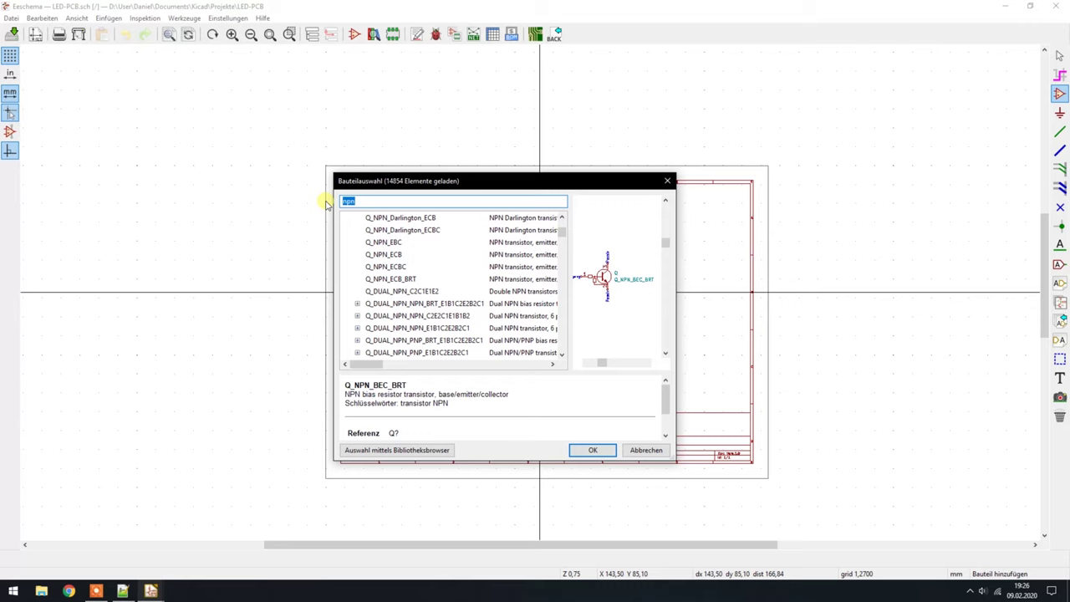
{"action": "type", "text": "transistor"}
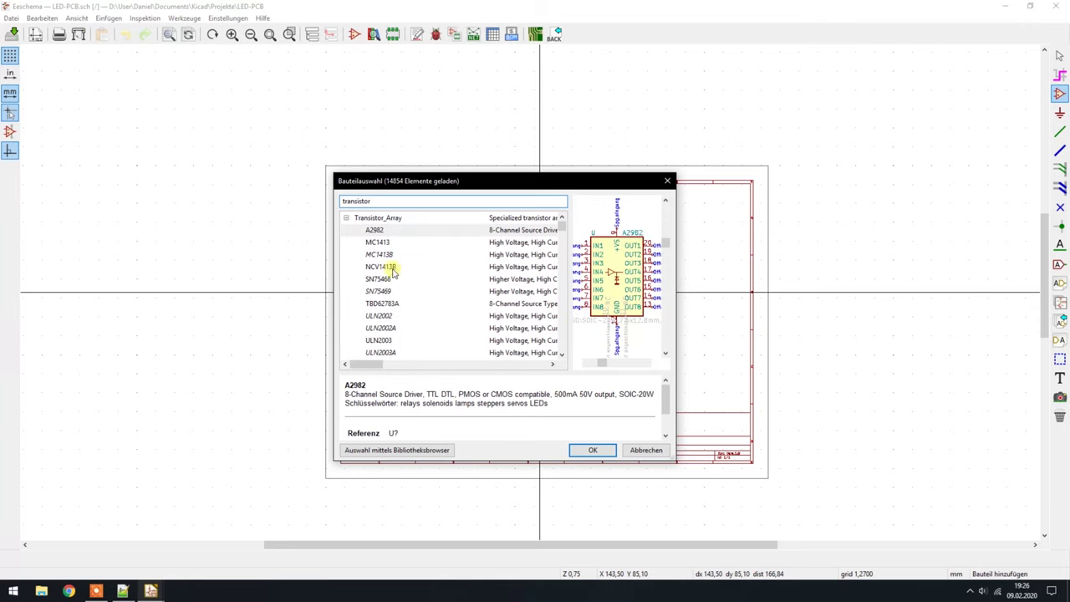
{"action": "scroll", "coordinate": [406, 259], "scroll_direction": "down", "scroll_amount": 2}
{"action": "scroll", "coordinate": [411, 272], "scroll_direction": "down", "scroll_amount": 2}
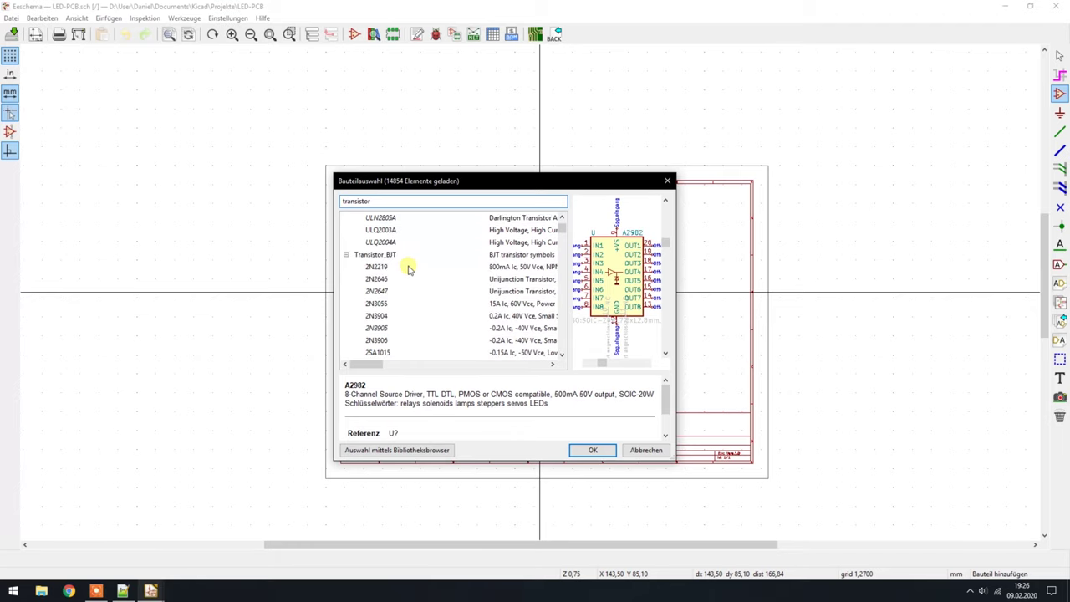
{"action": "left_click_drag", "start_coordinate": [373, 200], "coordinate": [306, 201]}
{"action": "key", "text": "BackSpace"}
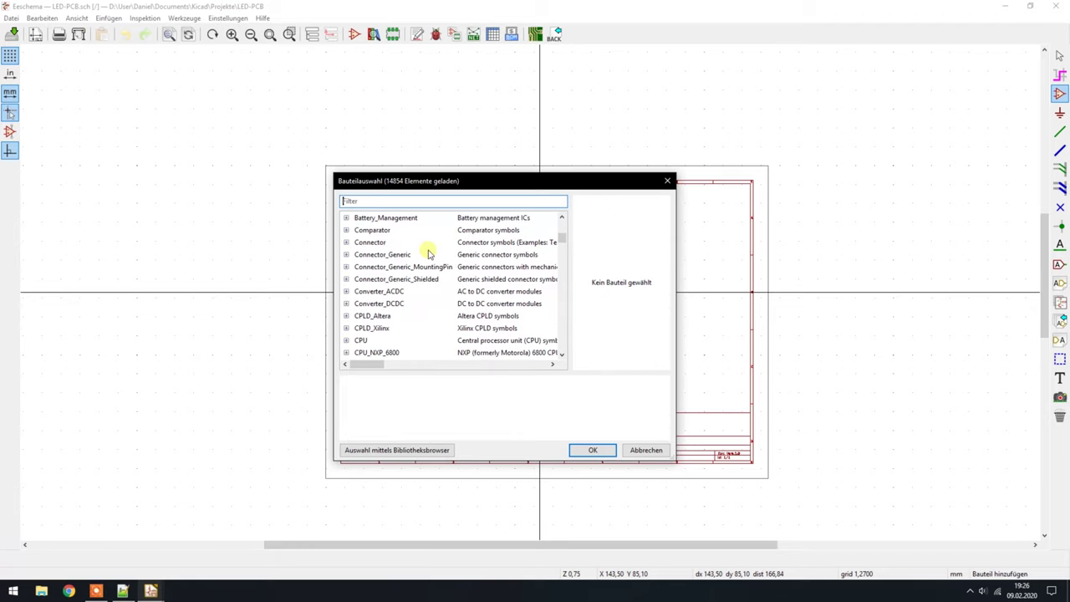
{"action": "type", "text": "npn"}
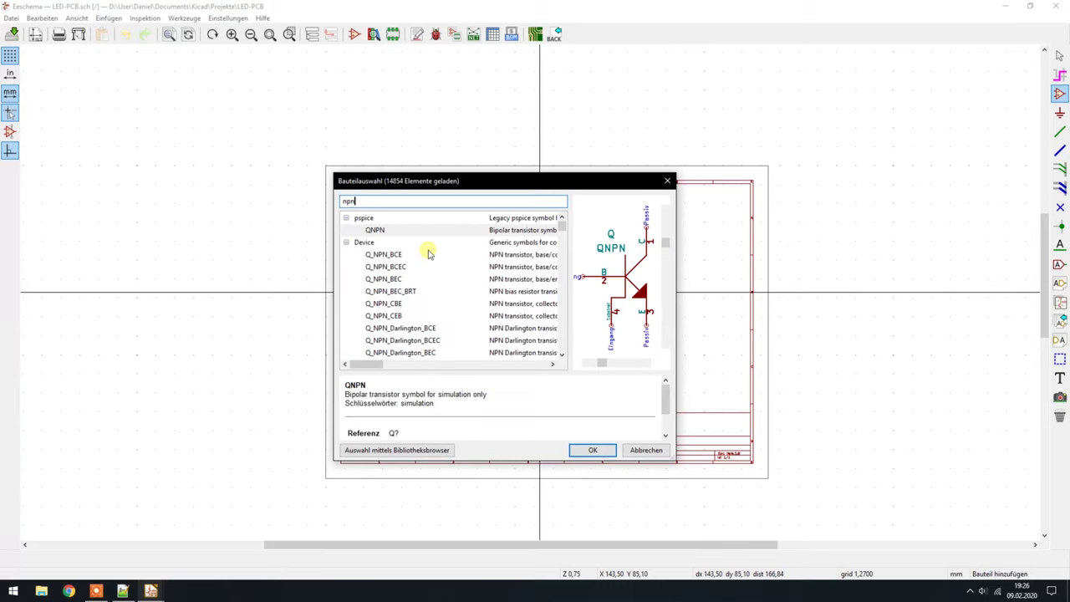
{"action": "key", "text": "BackSpace"}
{"action": "key", "text": "BackSpace"}
{"action": "key", "text": "BackSpace"}
Filter by 'pnp', preview Q_PNP_BCE and Q_PNP_BEC, then delete the pnp search
{"action": "type", "text": "pn"}
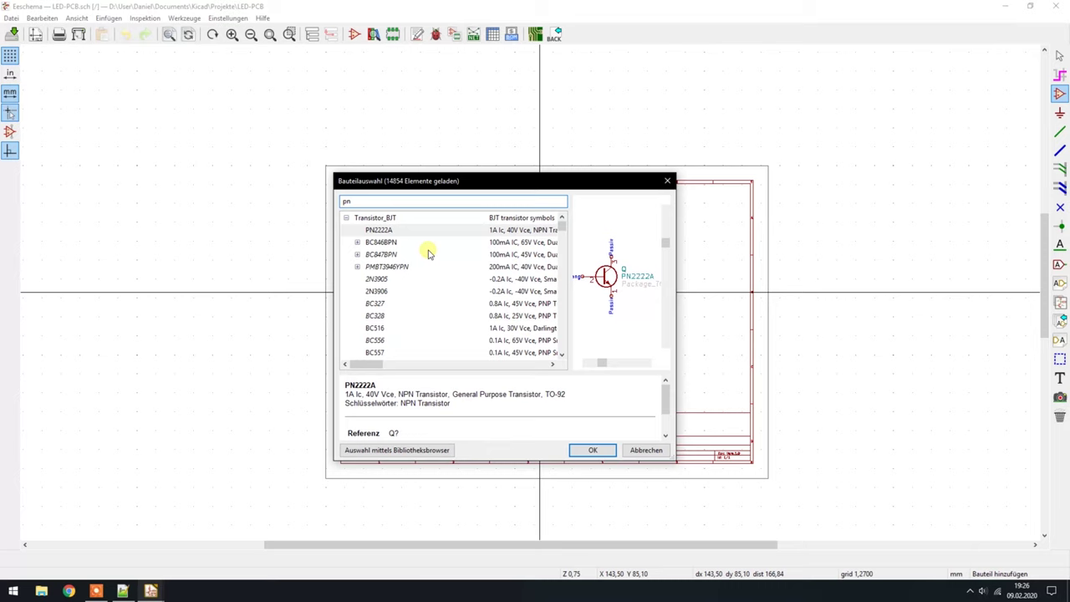
{"action": "type", "text": "p"}
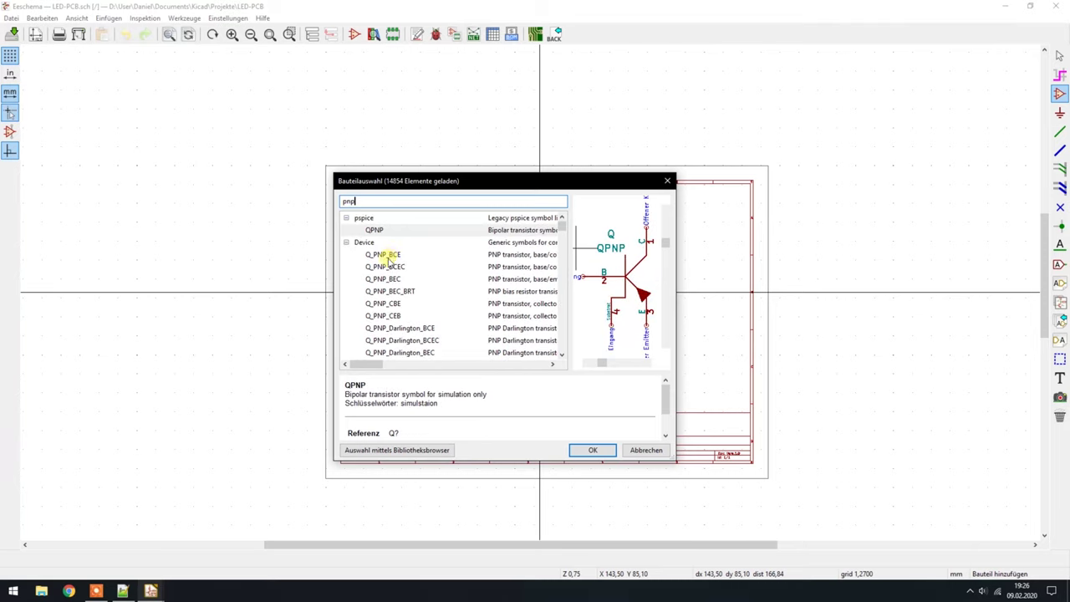
{"action": "left_click", "coordinate": [392, 255]}
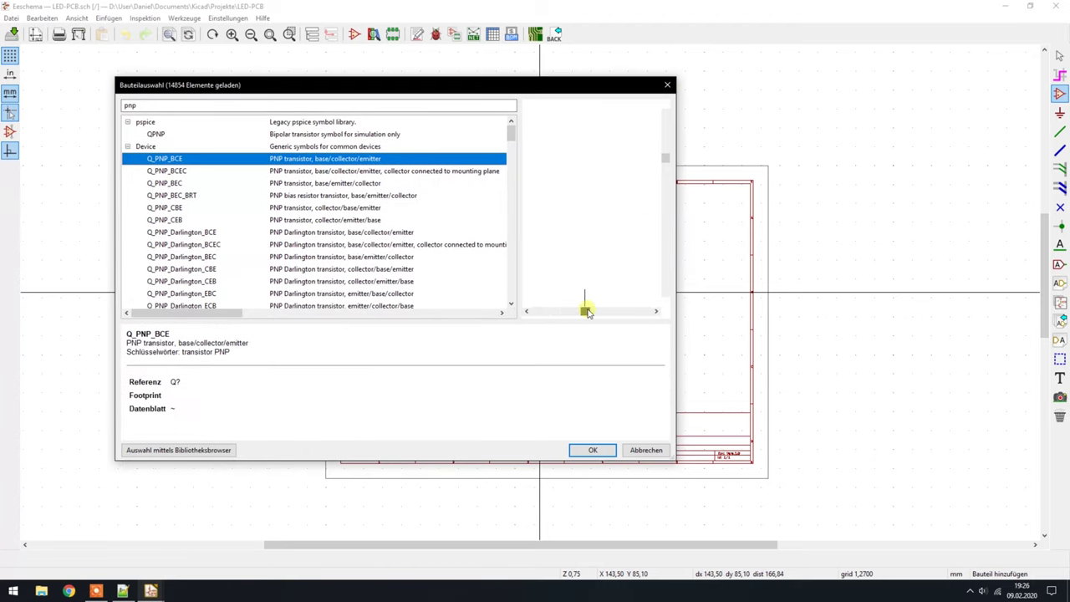
{"action": "left_click", "coordinate": [356, 185]}
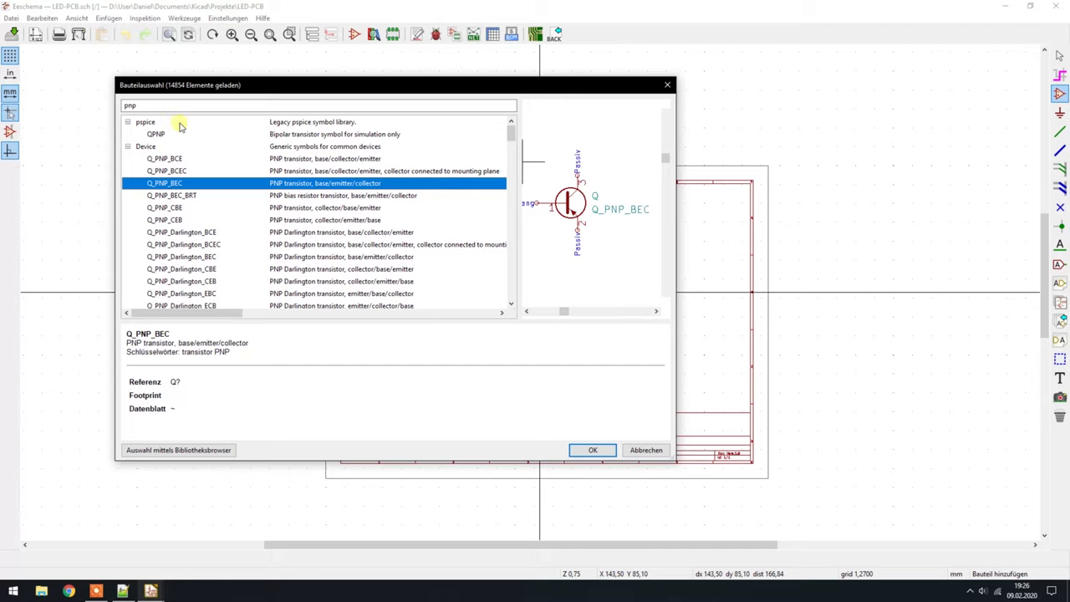
{"action": "left_click", "coordinate": [142, 105]}
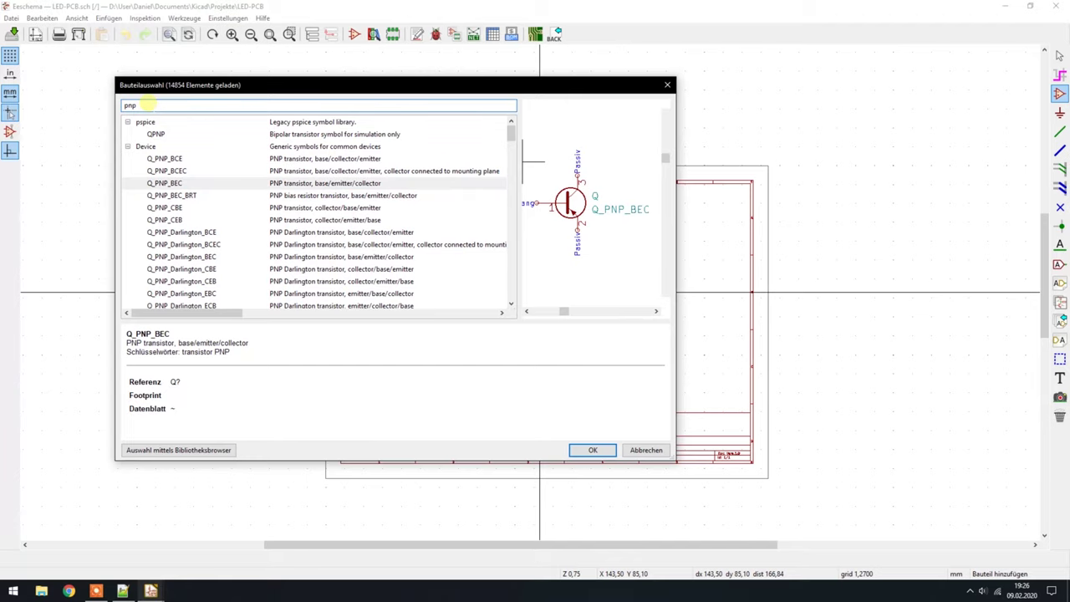
{"action": "key", "text": "BackSpace"}
{"action": "key", "text": "BackSpace"}
{"action": "key", "text": "BackSpace"}
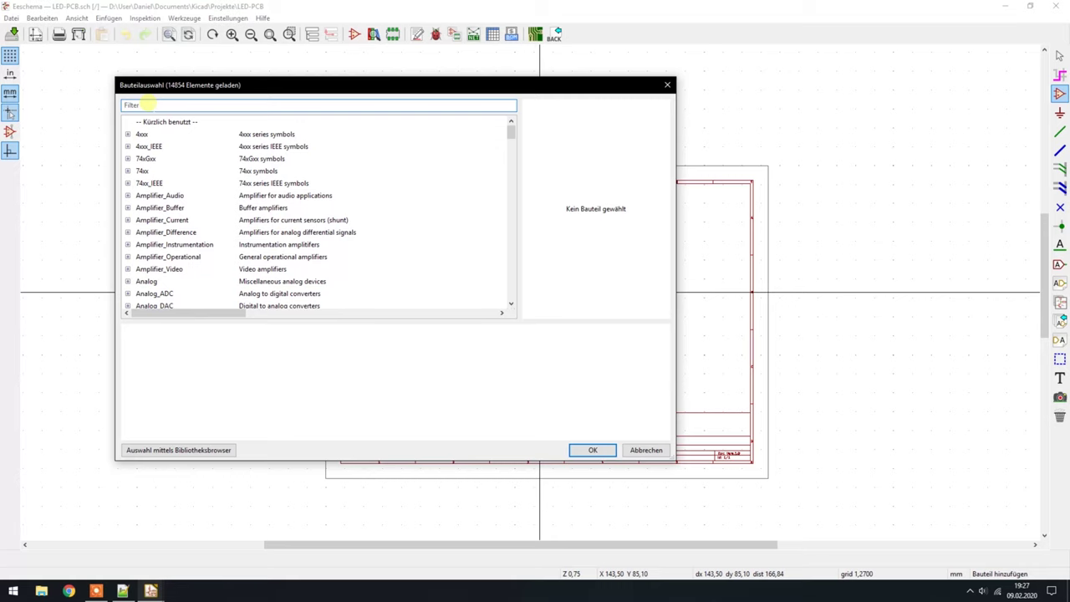
Filter the symbols by 'atmel' and preview the AVR-ISP-6 connector
{"action": "type", "text": "atme"}
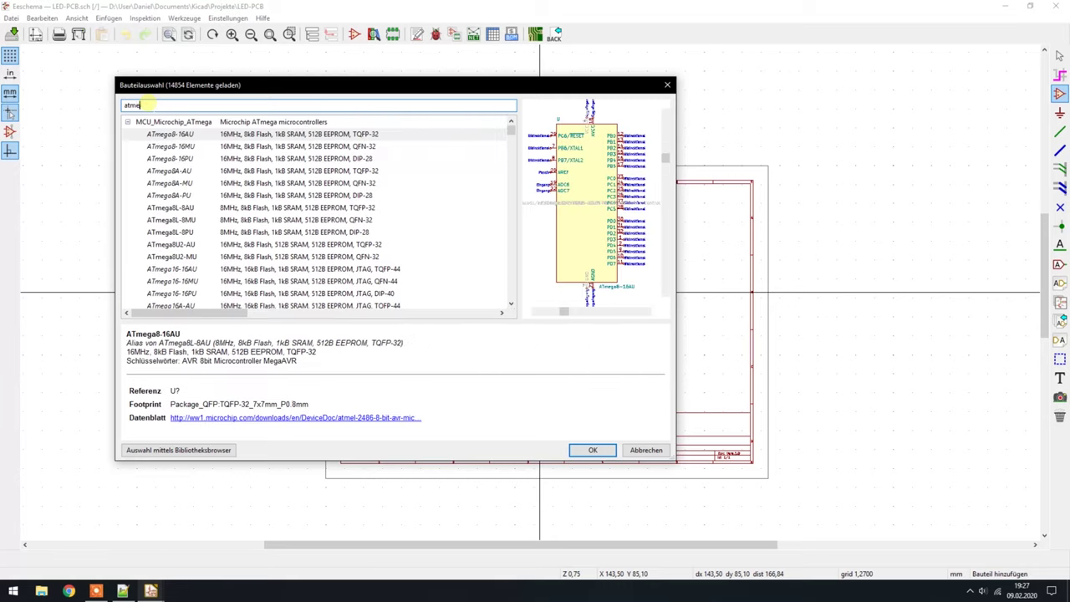
{"action": "type", "text": "l"}
{"action": "left_click", "coordinate": [161, 232]}
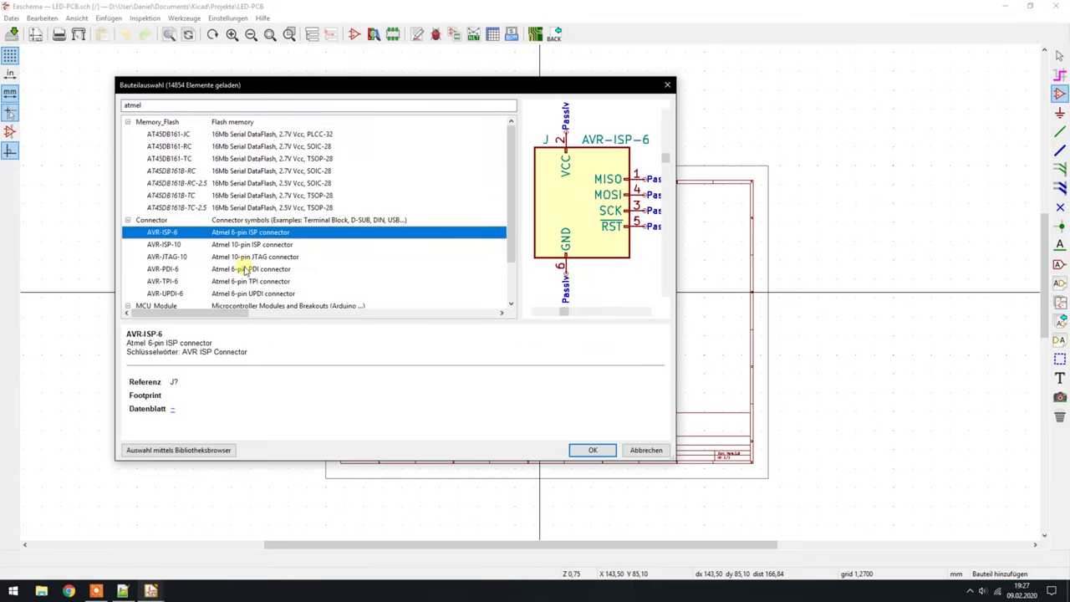
{"action": "scroll", "coordinate": [195, 287], "scroll_direction": "down", "scroll_amount": 1}
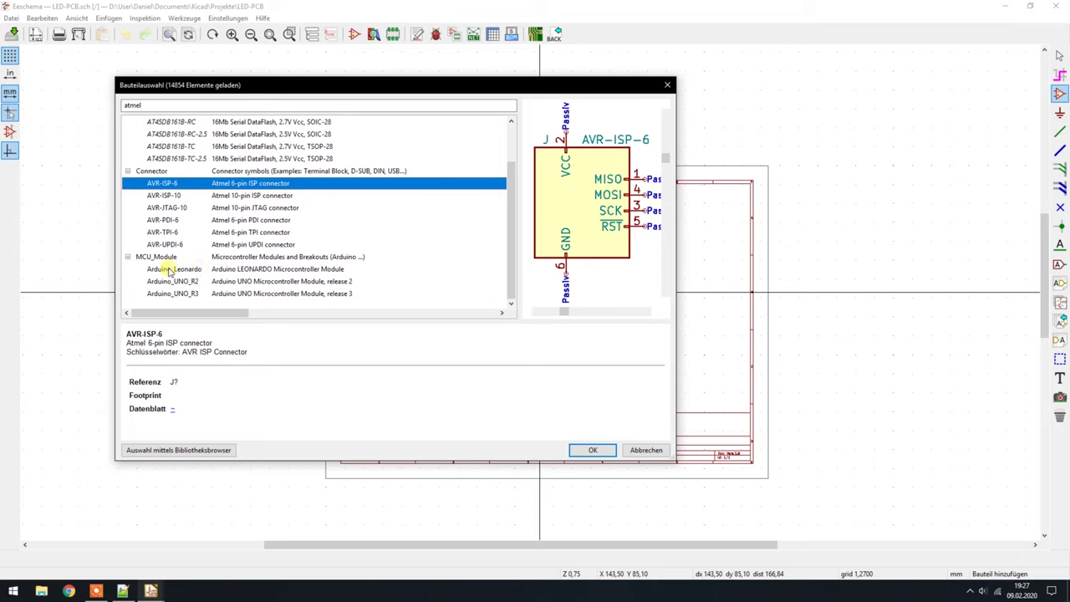
{"action": "left_click", "coordinate": [134, 106]}
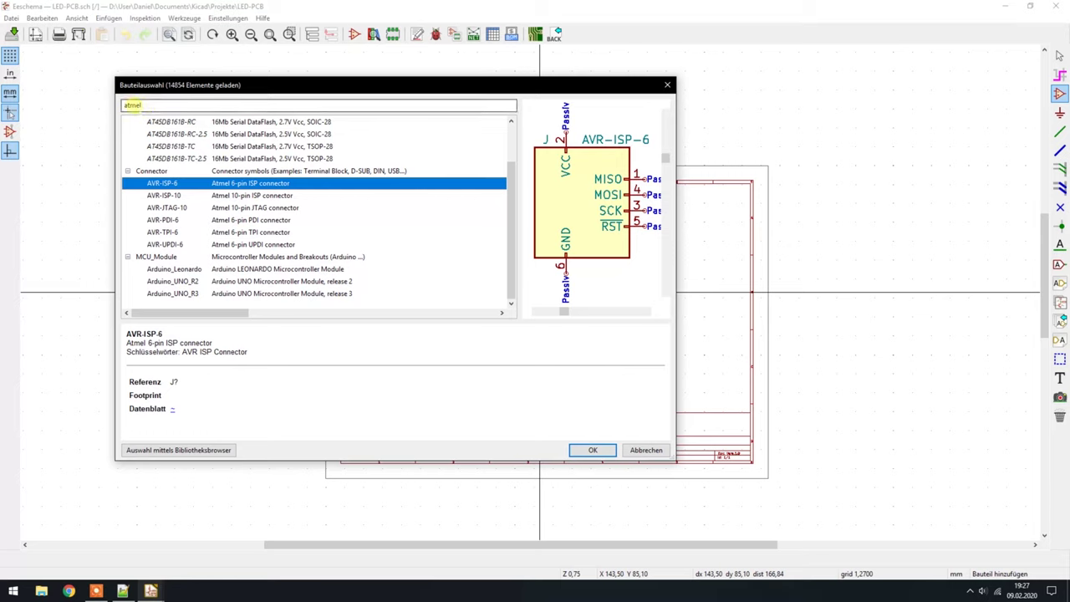
{"action": "key", "text": "shift+Tab"}
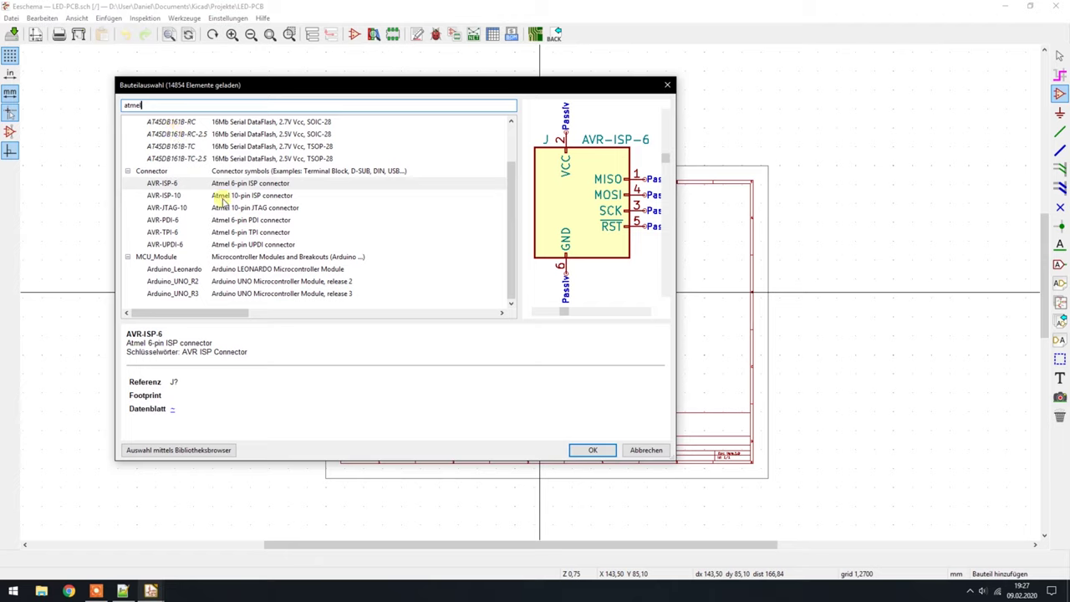
Preview the Arduino_Leonardo and Arduino_UNO_R2 symbols, then clear the atmel filter
{"action": "left_click", "coordinate": [185, 270]}
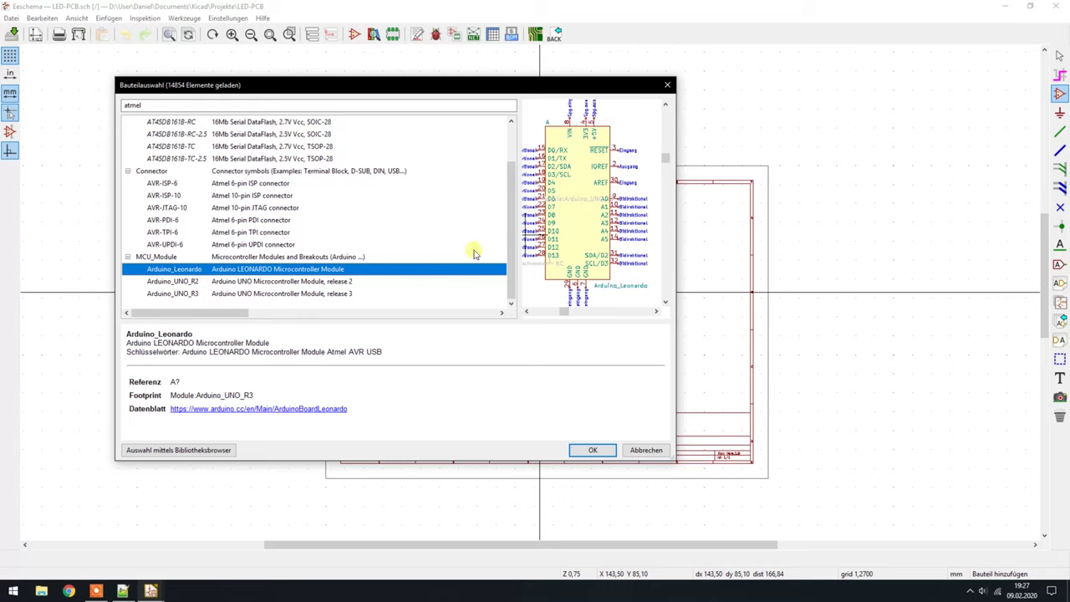
{"action": "left_click", "coordinate": [182, 285]}
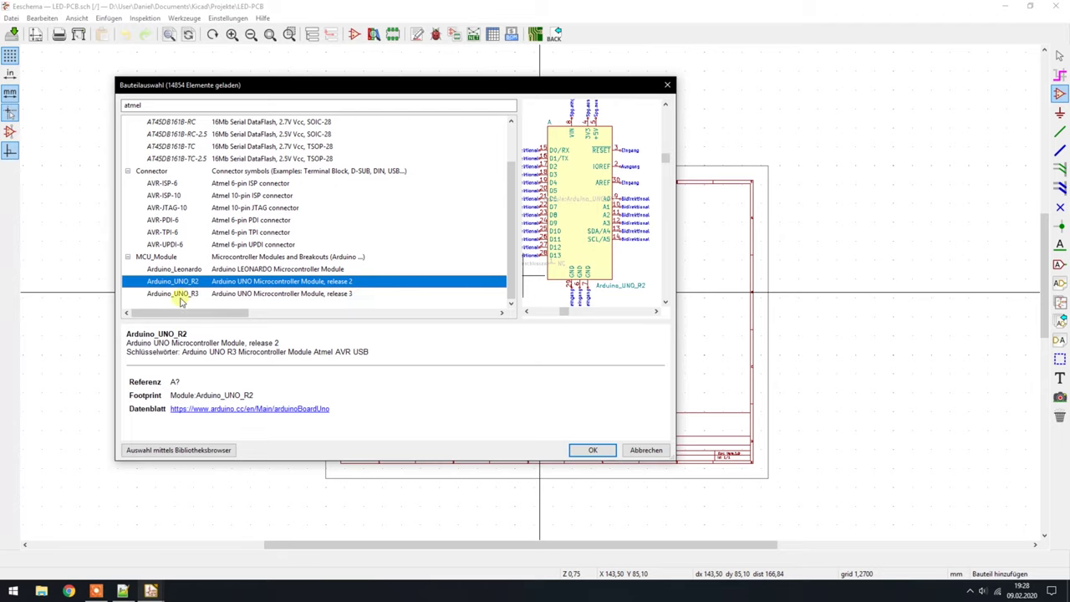
{"action": "double_click", "coordinate": [148, 105]}
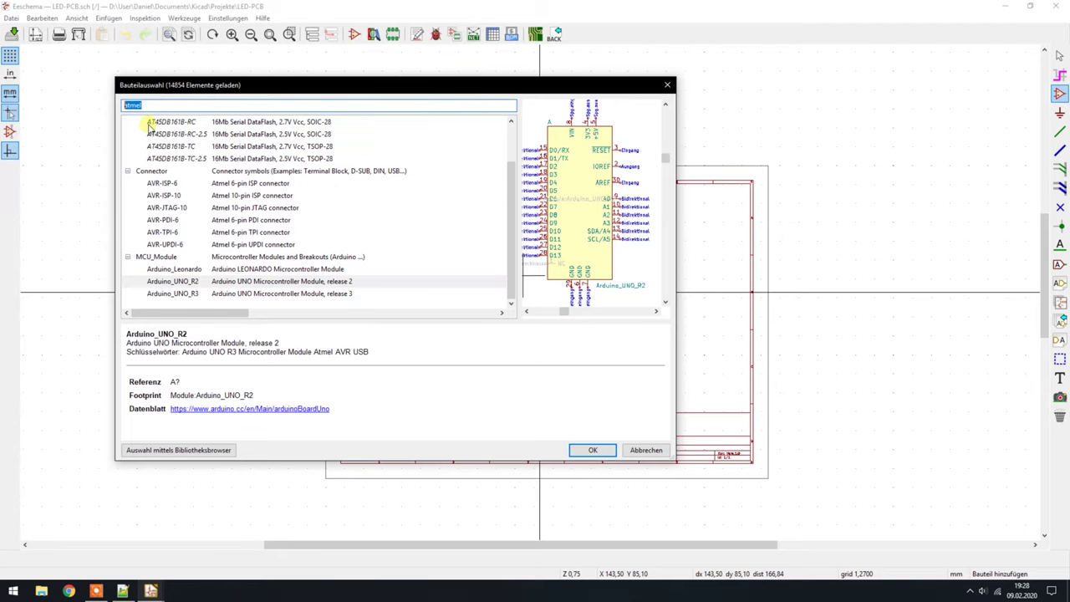
{"action": "key", "text": "BackSpace"}
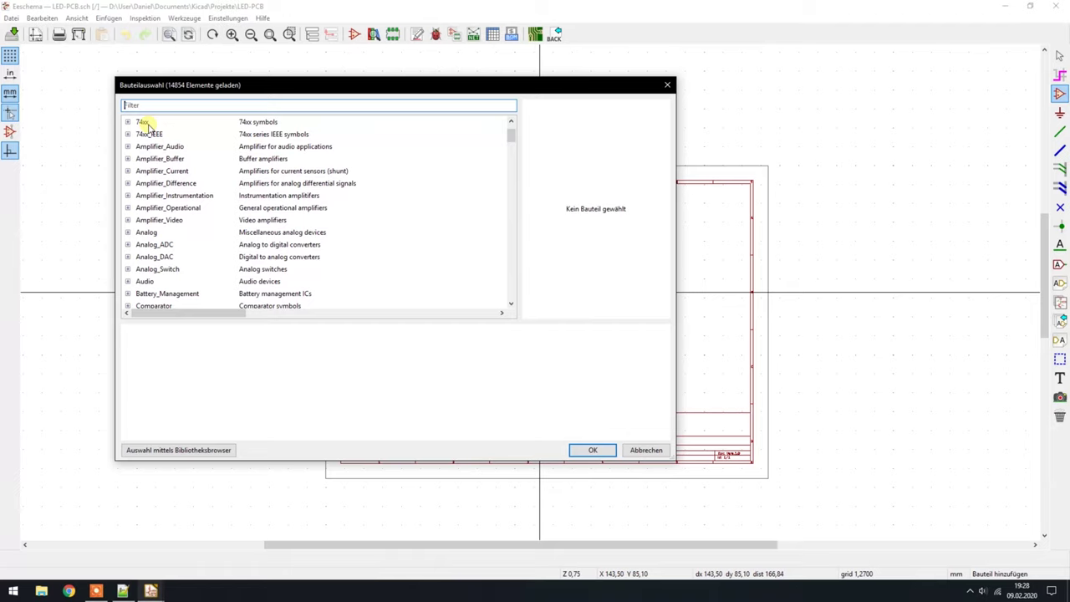
Try the filter 'wiederstand', erase it when nothing matches, and filter by 'r' instead
{"action": "type", "text": "wiederstand"}
{"action": "key", "text": "BackSpace"}
{"action": "key", "text": "BackSpace"}
{"action": "key", "text": "BackSpace"}
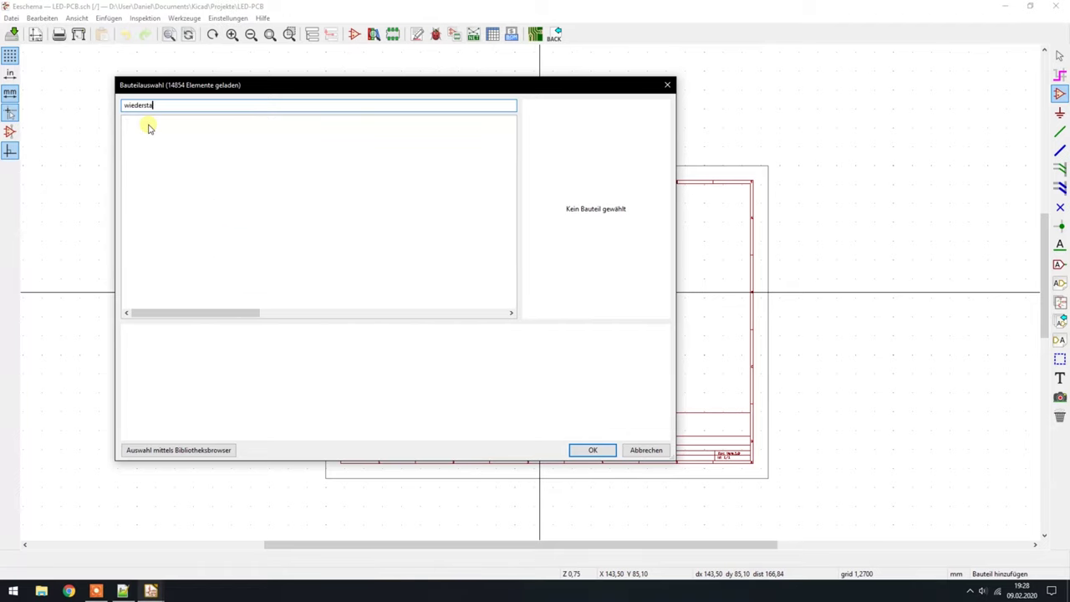
{"action": "key", "text": "BackSpace"}
{"action": "key", "text": "BackSpace"}
{"action": "key", "text": "BackSpace"}
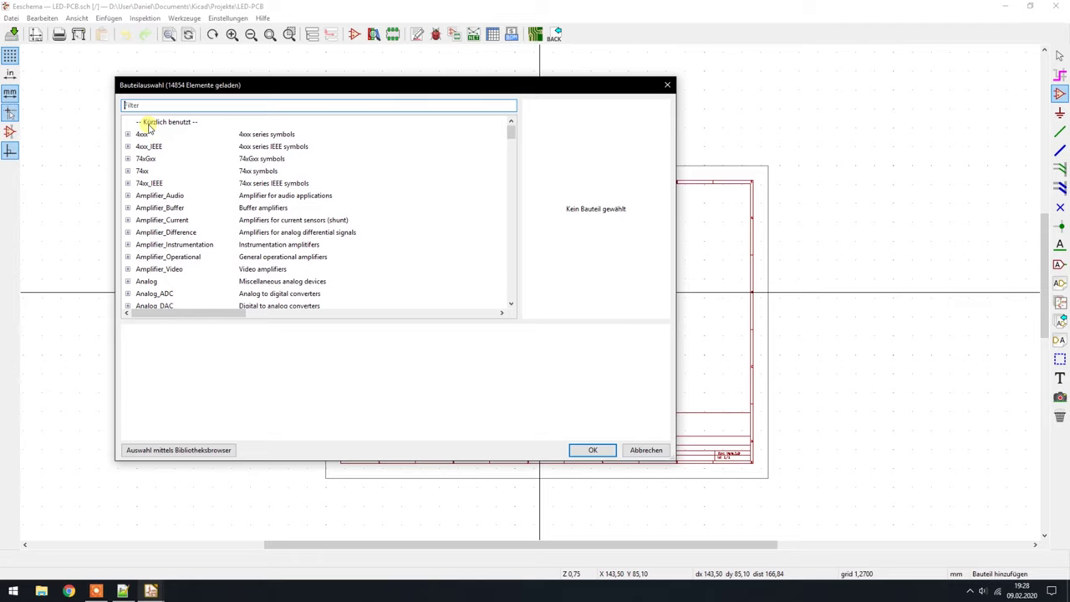
{"action": "type", "text": "r"}
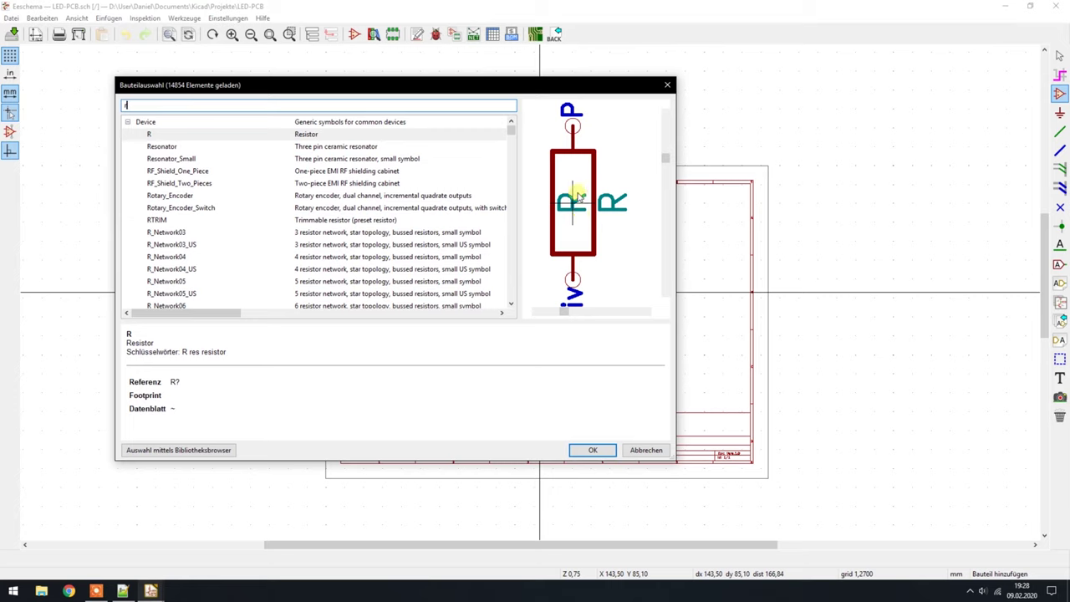
Compare the Resonator, R_Network03, R and R_Variable_US symbol previews
{"action": "left_click", "coordinate": [165, 147]}
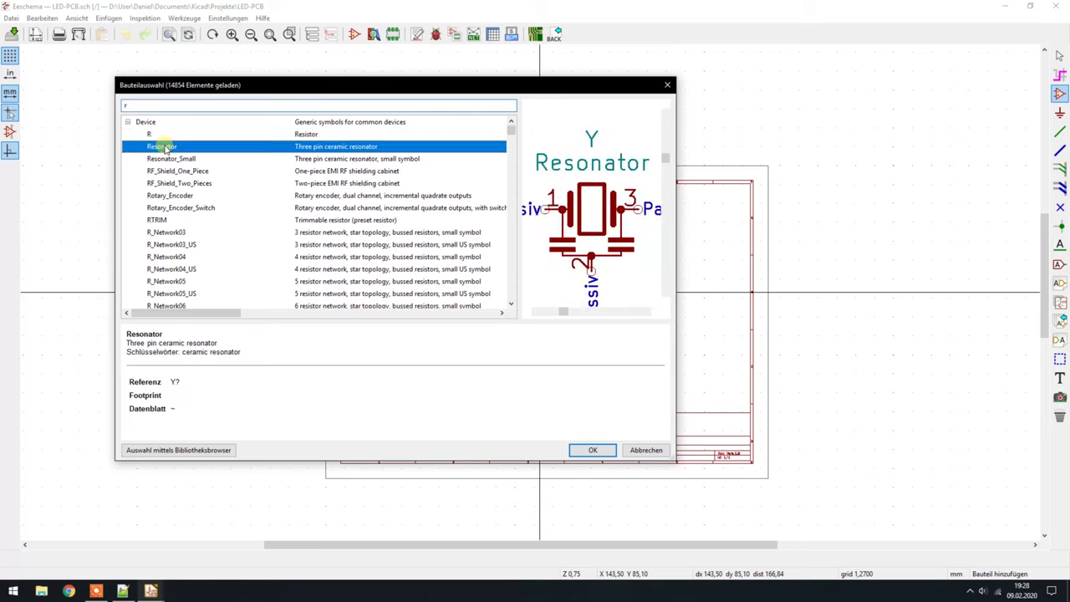
{"action": "left_click", "coordinate": [167, 234]}
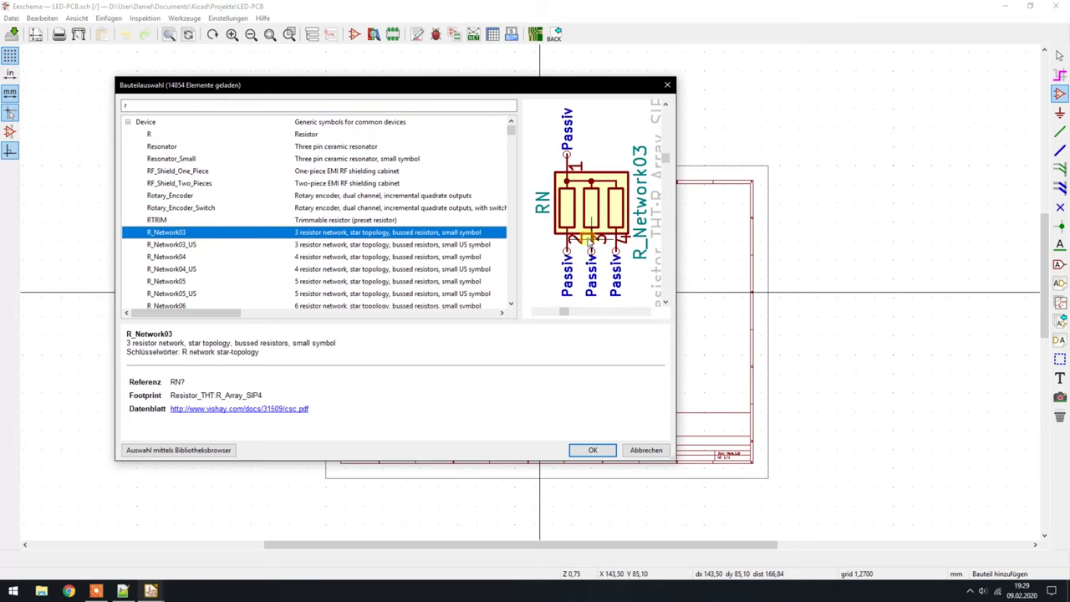
{"action": "left_click", "coordinate": [157, 136]}
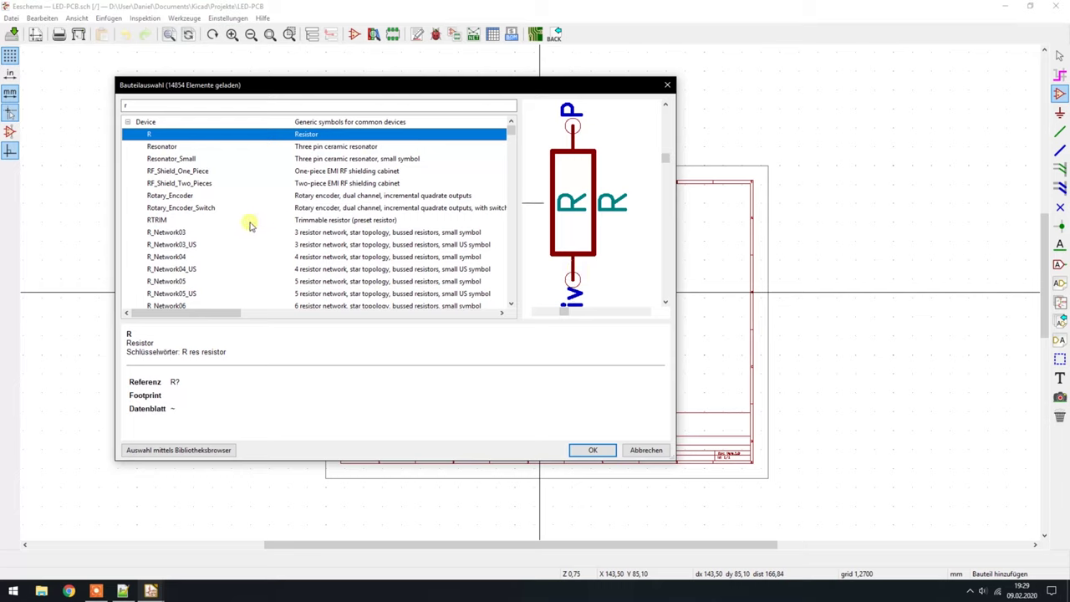
{"action": "scroll", "coordinate": [246, 224], "scroll_direction": "down", "scroll_amount": 1}
{"action": "scroll", "coordinate": [245, 224], "scroll_direction": "down", "scroll_amount": 1}
{"action": "scroll", "coordinate": [245, 224], "scroll_direction": "down", "scroll_amount": 1}
{"action": "scroll", "coordinate": [244, 226], "scroll_direction": "down", "scroll_amount": 1}
{"action": "scroll", "coordinate": [242, 226], "scroll_direction": "down", "scroll_amount": 1}
{"action": "scroll", "coordinate": [240, 224], "scroll_direction": "down", "scroll_amount": 3}
{"action": "scroll", "coordinate": [240, 225], "scroll_direction": "down", "scroll_amount": 3}
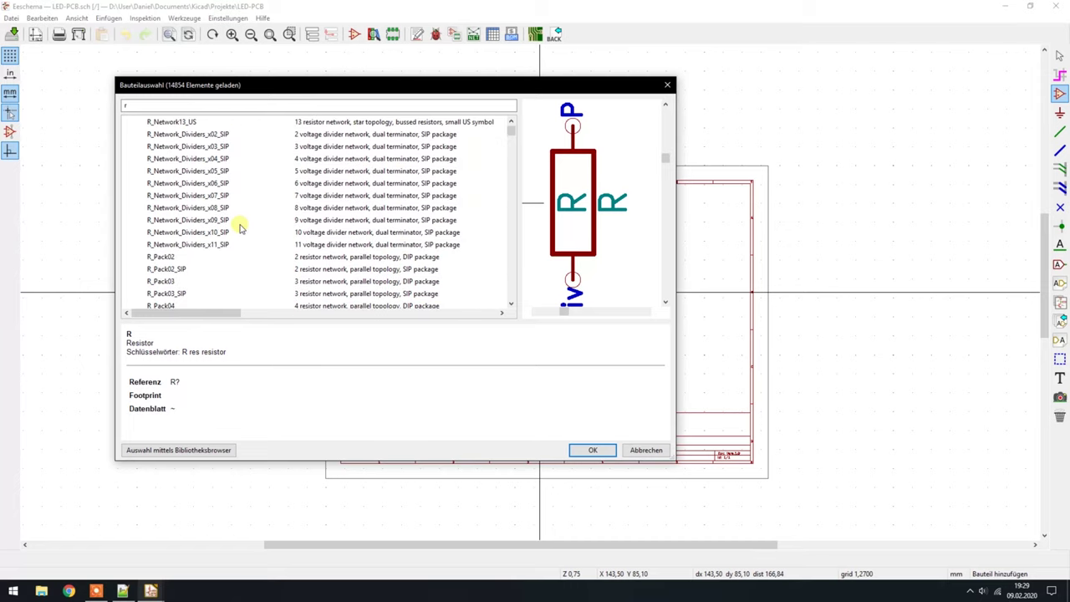
{"action": "scroll", "coordinate": [179, 255], "scroll_direction": "down", "scroll_amount": 10}
{"action": "left_click", "coordinate": [171, 268]}
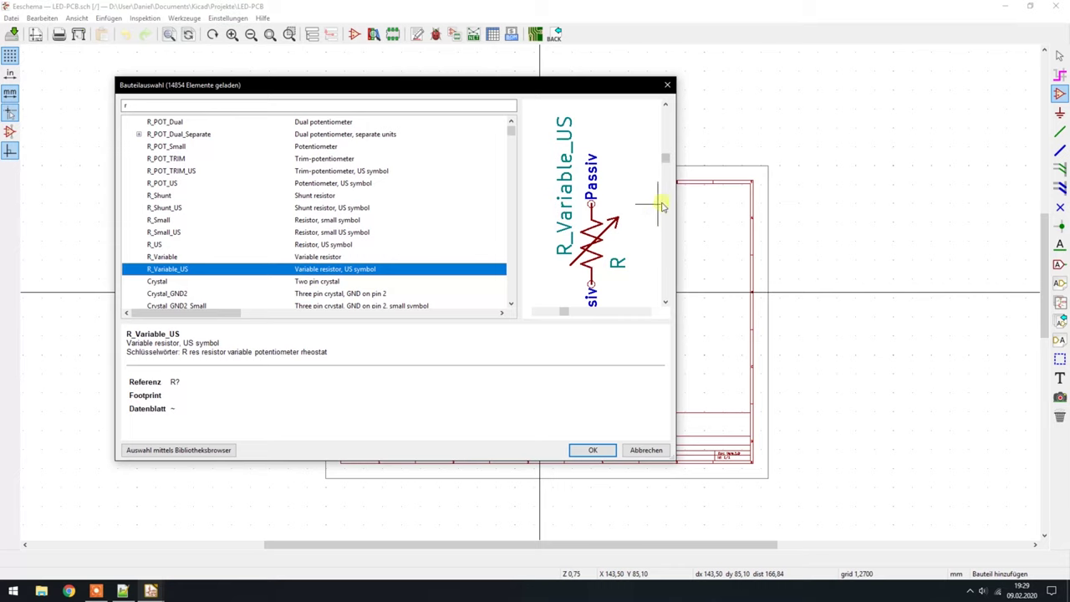
Select the Device library's plain resistor R and confirm it with OK
{"action": "scroll", "coordinate": [506, 134], "scroll_direction": "up", "scroll_amount": 10}
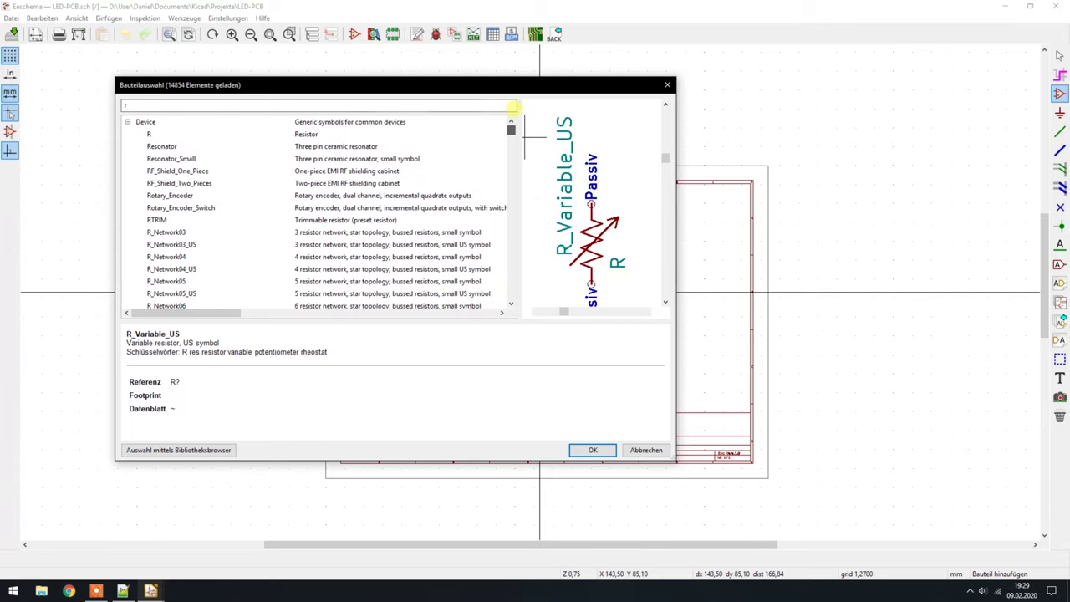
{"action": "left_click", "coordinate": [153, 135]}
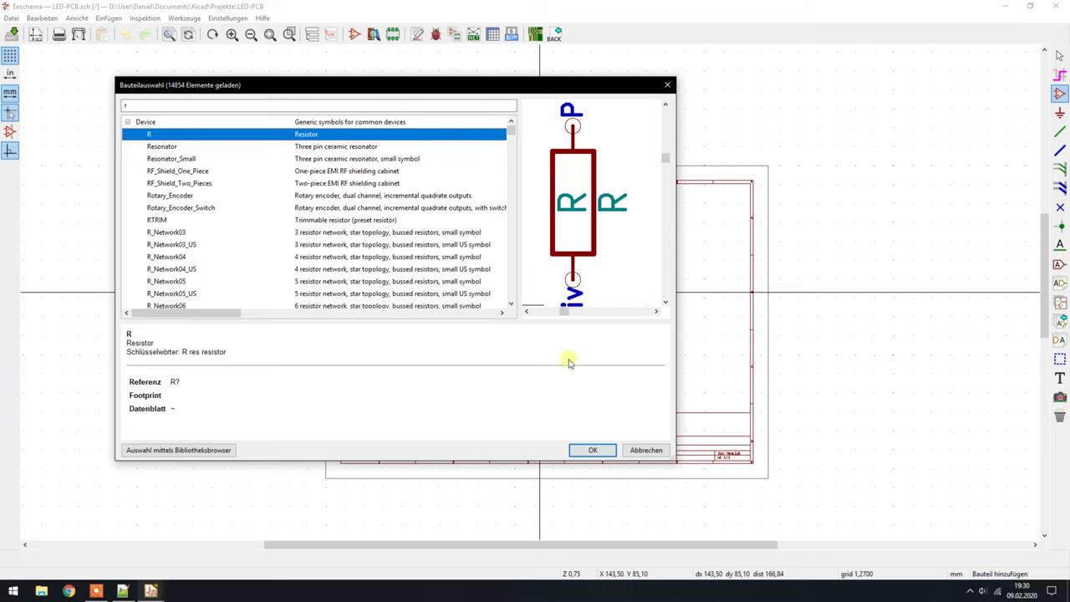
{"action": "scroll", "coordinate": [583, 214], "scroll_direction": "down", "scroll_amount": 1}
{"action": "scroll", "coordinate": [584, 215], "scroll_direction": "down", "scroll_amount": 2}
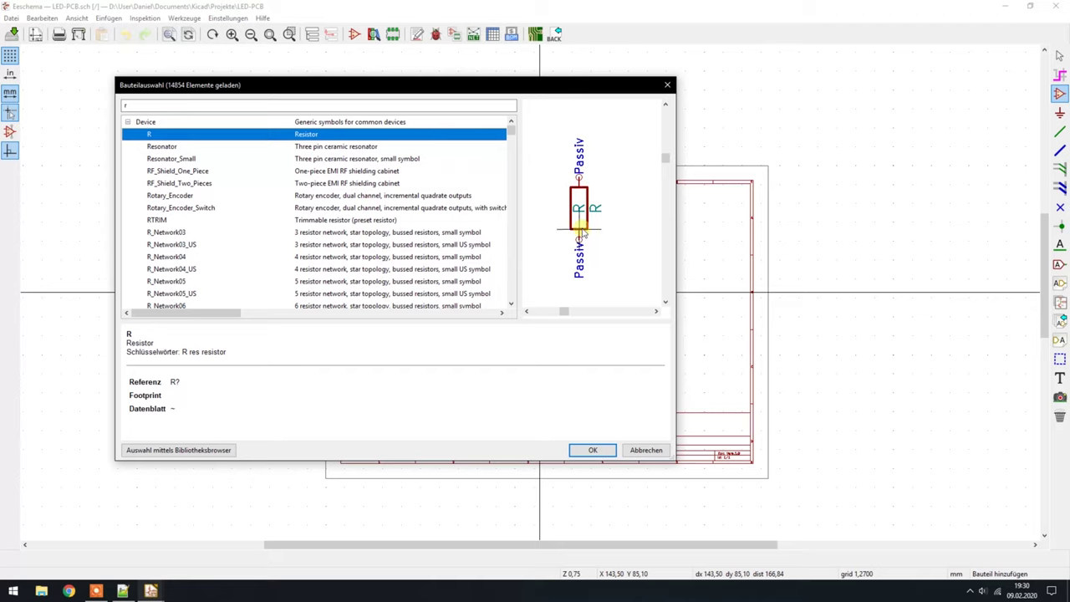
{"action": "left_click", "coordinate": [590, 453]}
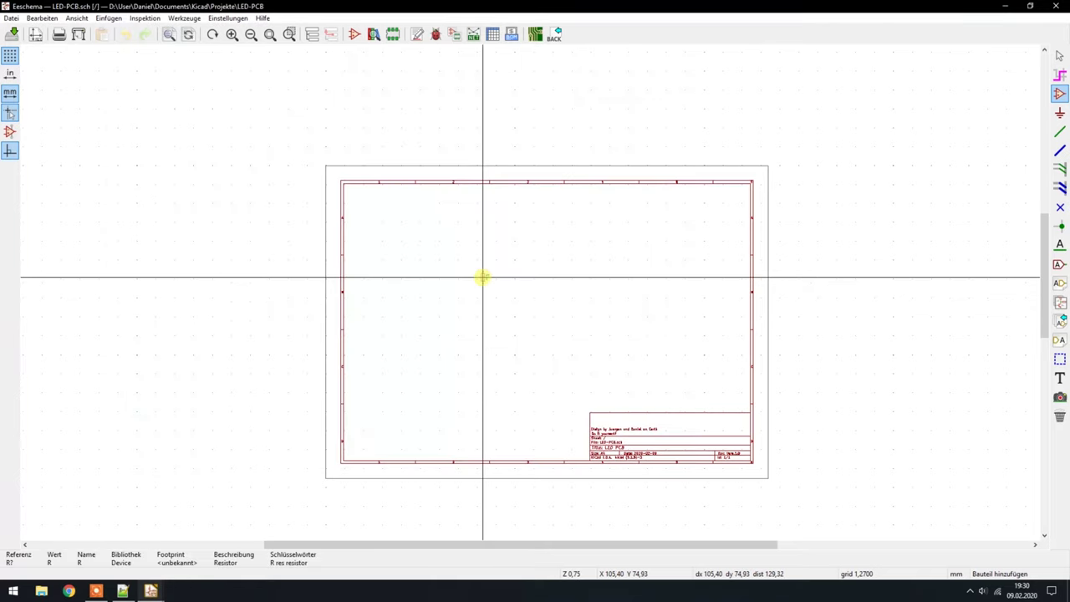
{"action": "scroll", "coordinate": [512, 283], "scroll_direction": "up", "scroll_amount": 3}
{"action": "scroll", "coordinate": [512, 283], "scroll_direction": "up", "scroll_amount": 1}
{"action": "scroll", "coordinate": [530, 292], "scroll_direction": "down", "scroll_amount": 2}
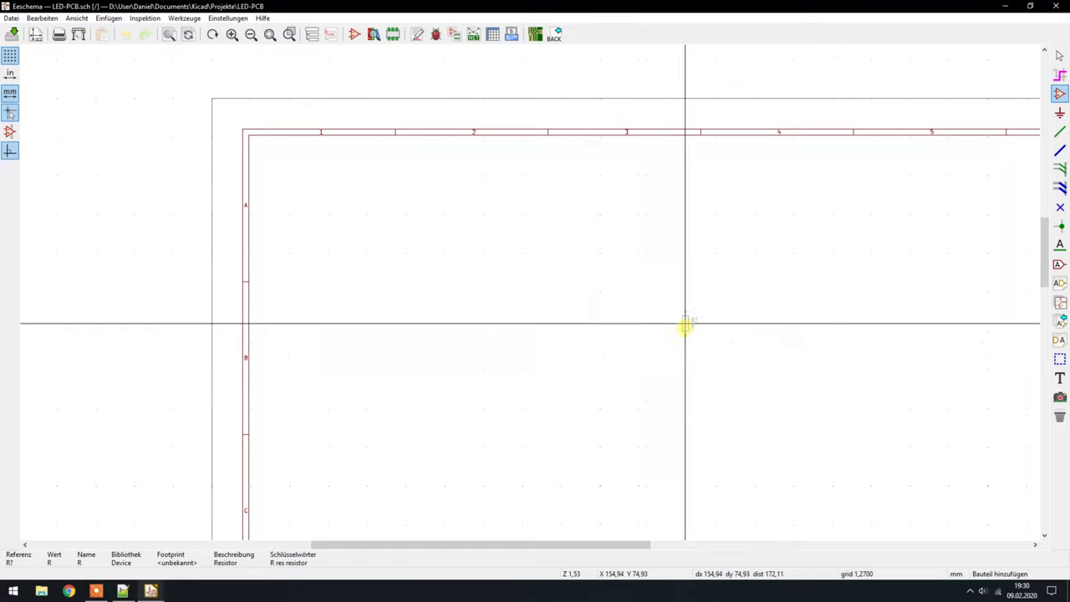
{"action": "scroll", "coordinate": [705, 350], "scroll_direction": "down", "scroll_amount": 1}
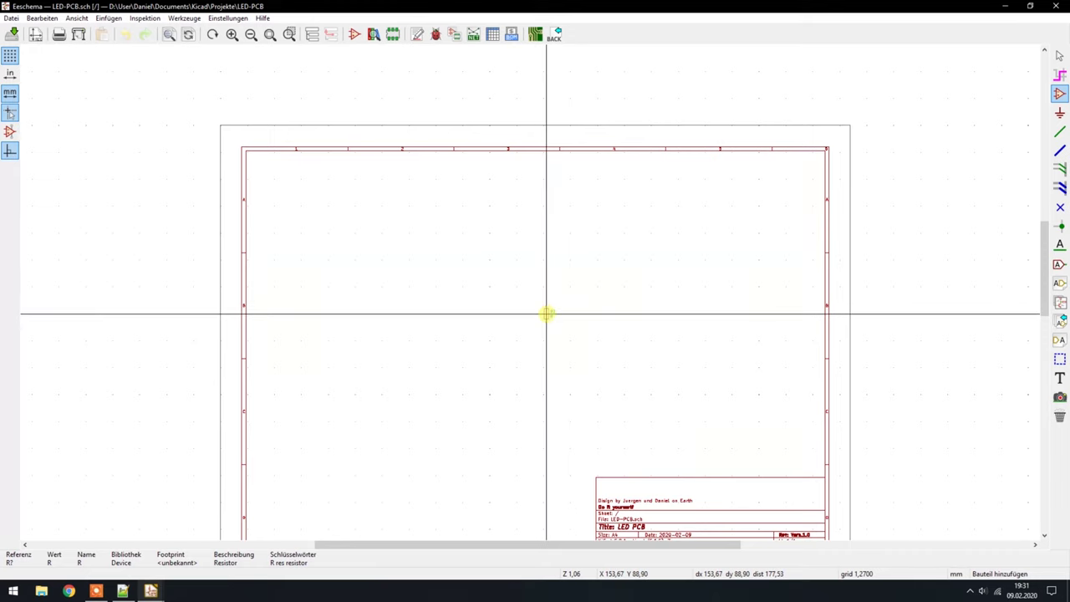
Drop resistor R? near the centre of the sheet and zoom in on it
{"action": "left_click", "coordinate": [546, 311]}
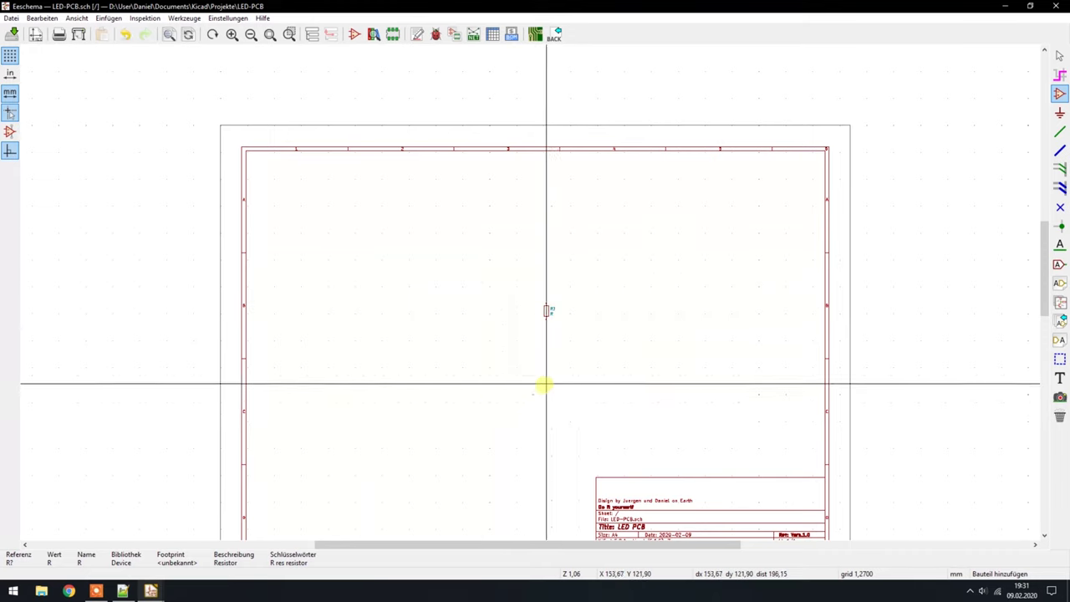
{"action": "scroll", "coordinate": [568, 305], "scroll_direction": "up", "scroll_amount": 1}
{"action": "scroll", "coordinate": [569, 305], "scroll_direction": "up", "scroll_amount": 1}
{"action": "scroll", "coordinate": [513, 296], "scroll_direction": "up", "scroll_amount": 6}
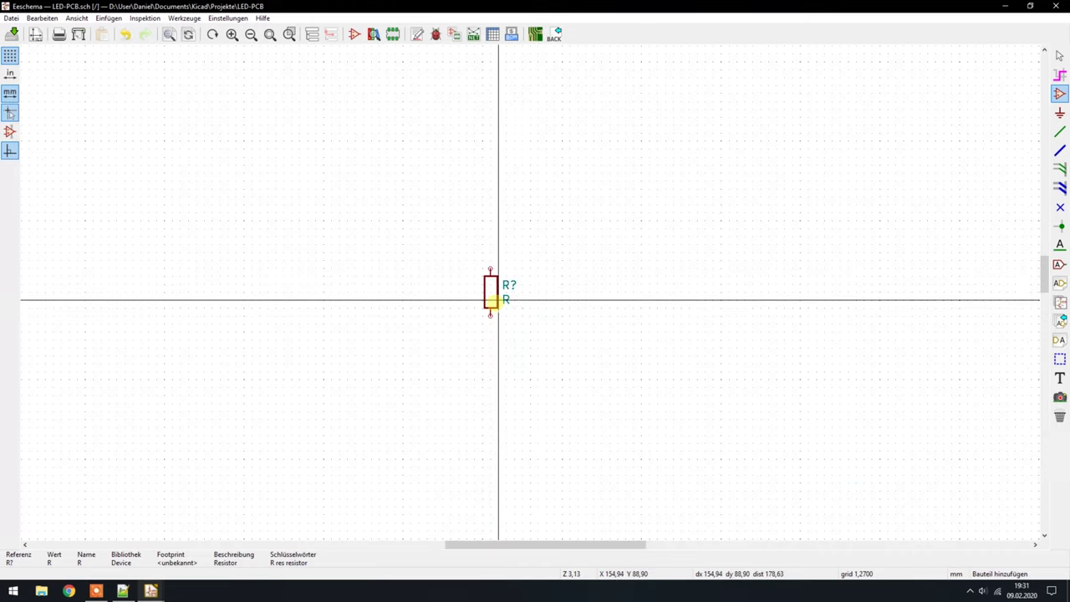